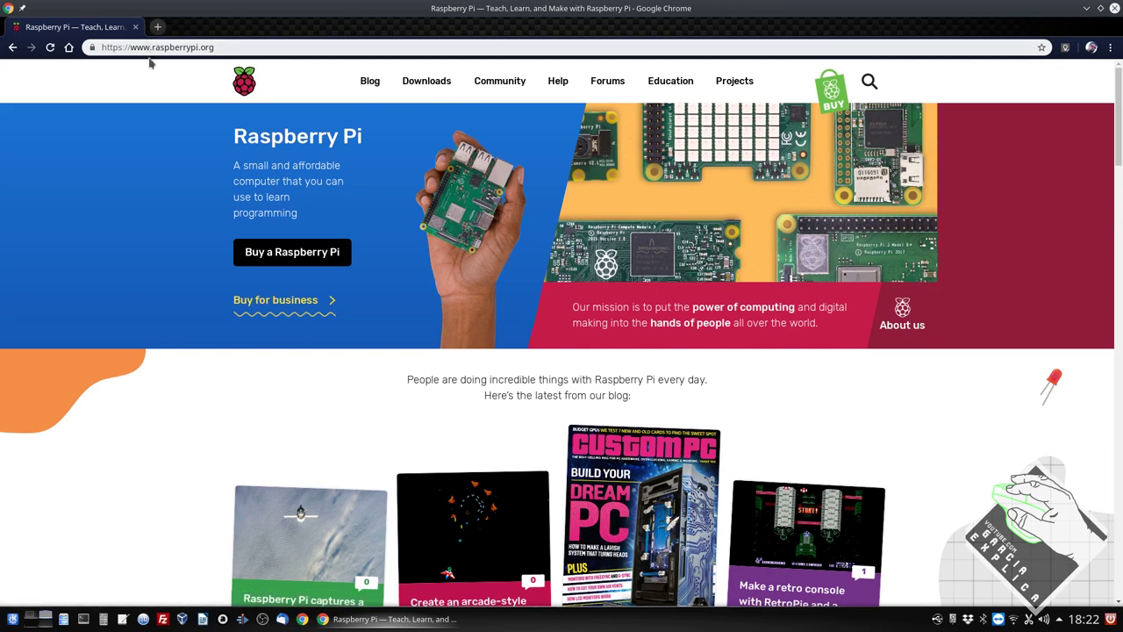
- Open the Raspbian page from the Raspberry Pi site's downloads and go to the available image editions
left_click(419, 80)
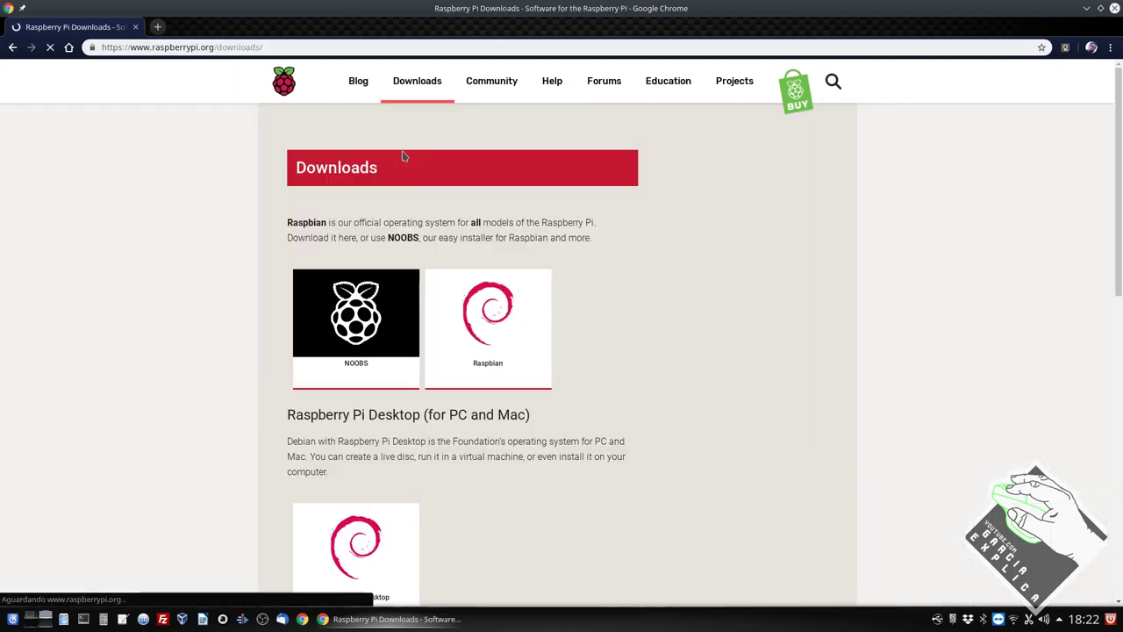
left_click(470, 314)
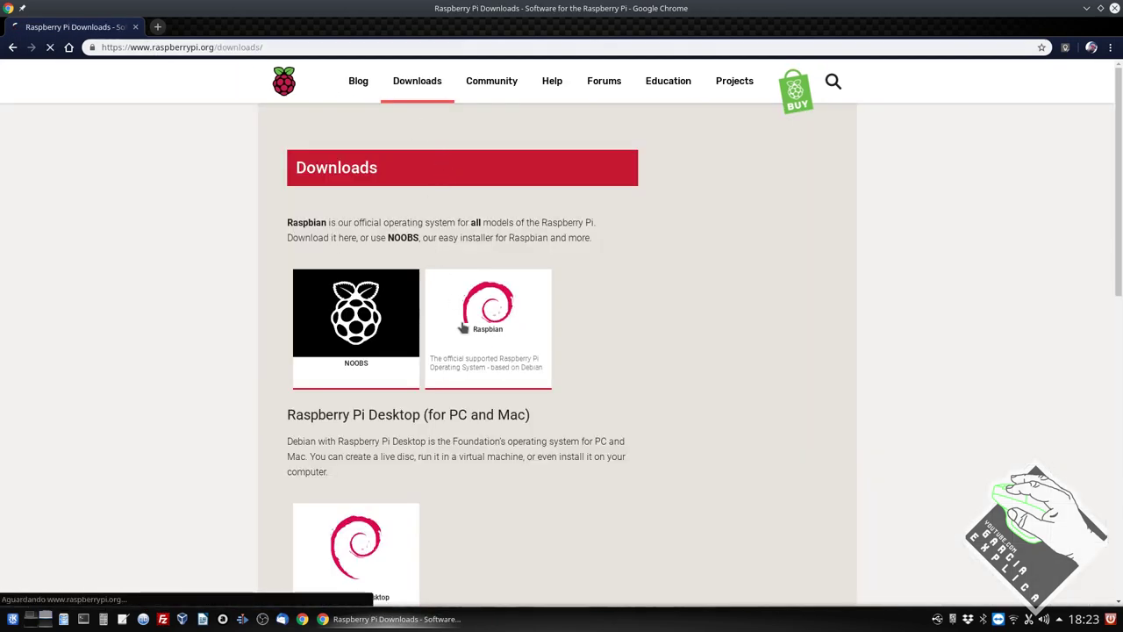
scroll(501, 306, "down", 3)
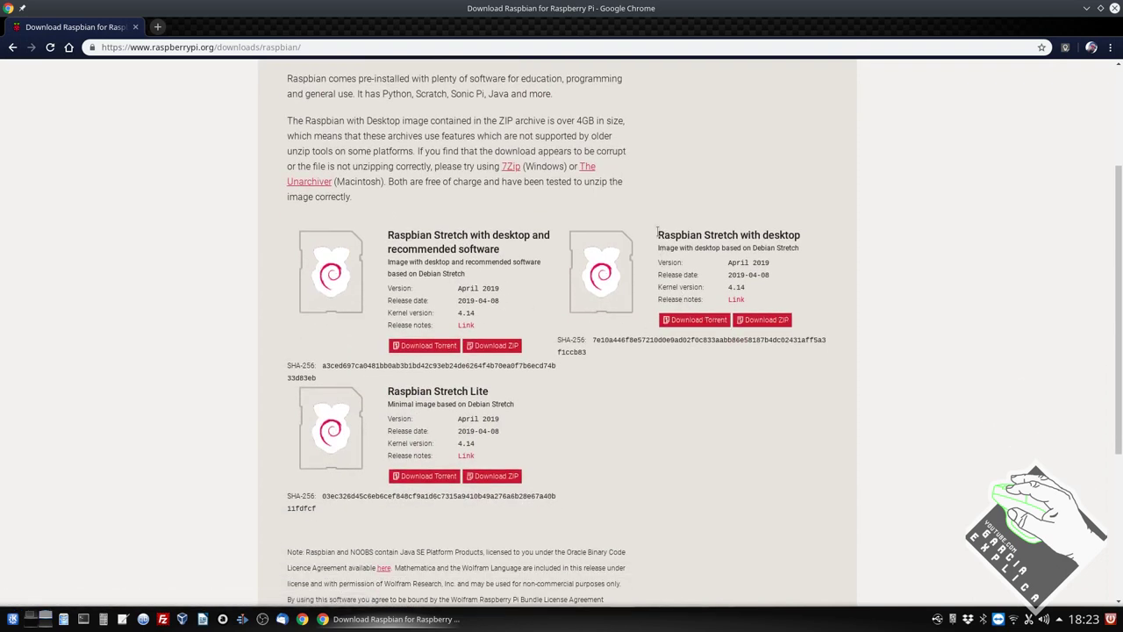
- Compare the titles of the three Raspbian Stretch editions: with desktop, Lite, and with desktop and recommended software
left_click_drag(656, 233, 812, 233)
left_click(776, 235)
left_click_drag(387, 385, 492, 392)
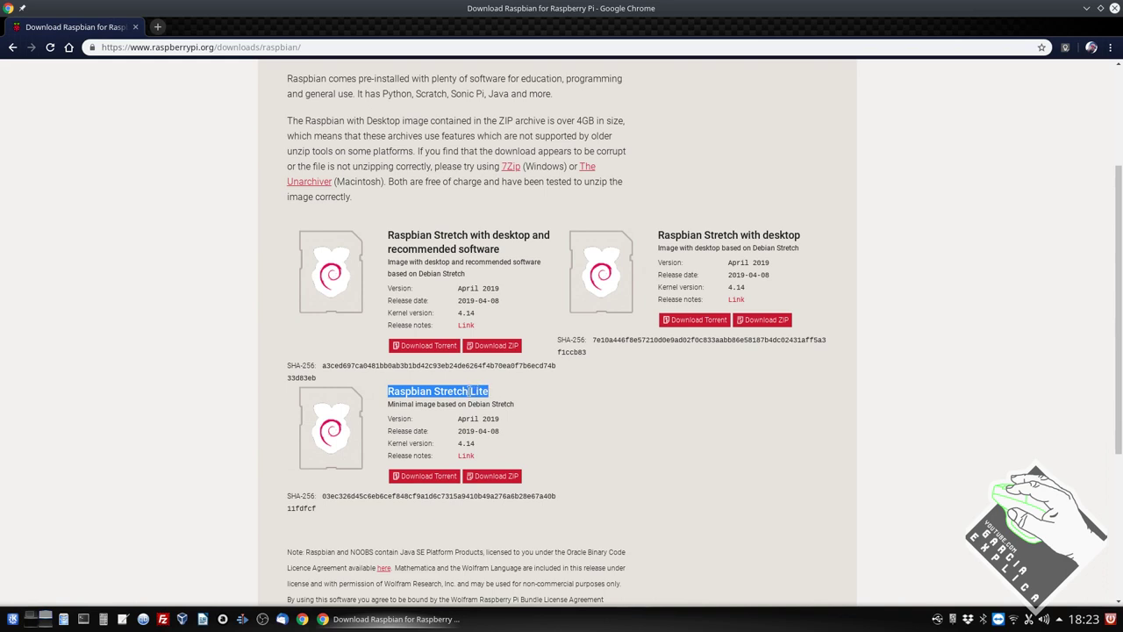
left_click_drag(388, 235, 514, 254)
left_click(507, 254)
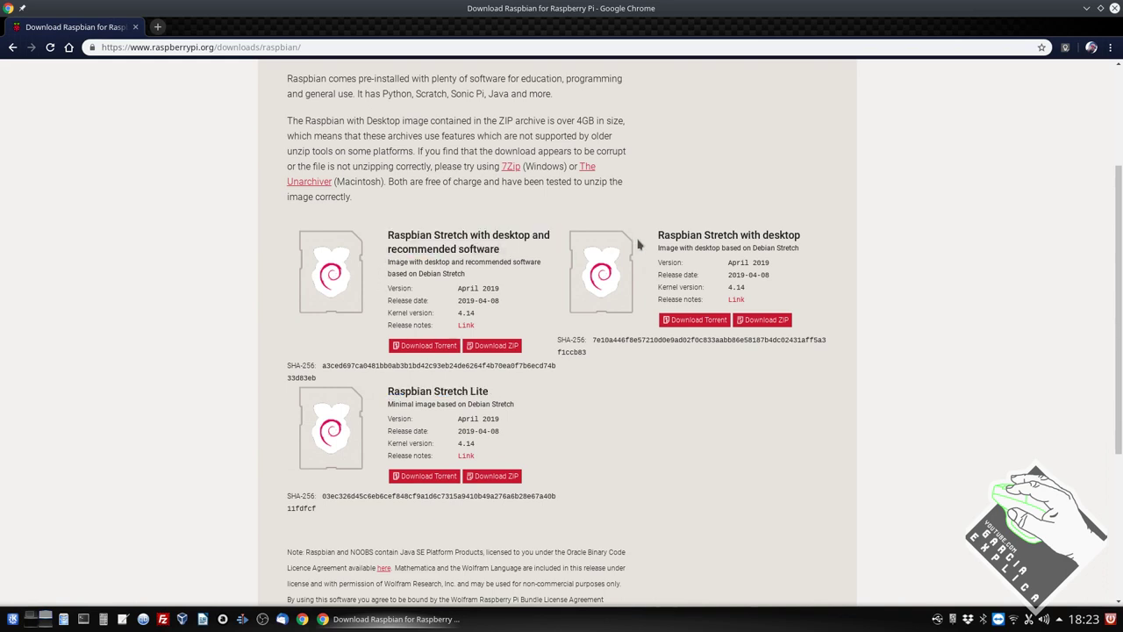
left_click_drag(656, 235, 803, 235)
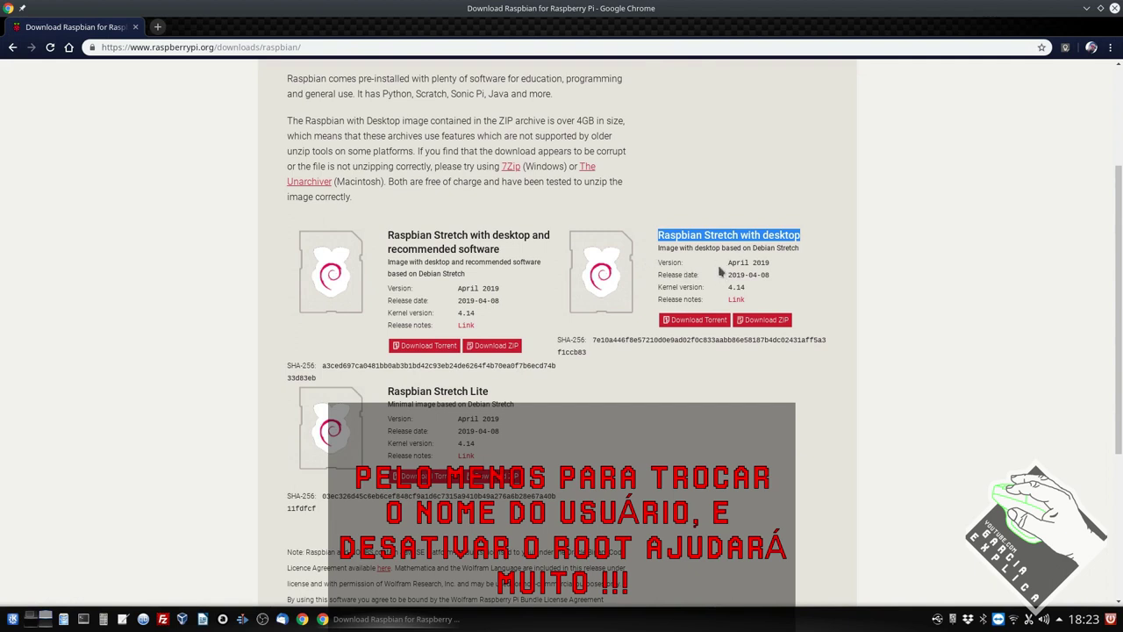
left_click_drag(659, 247, 797, 234)
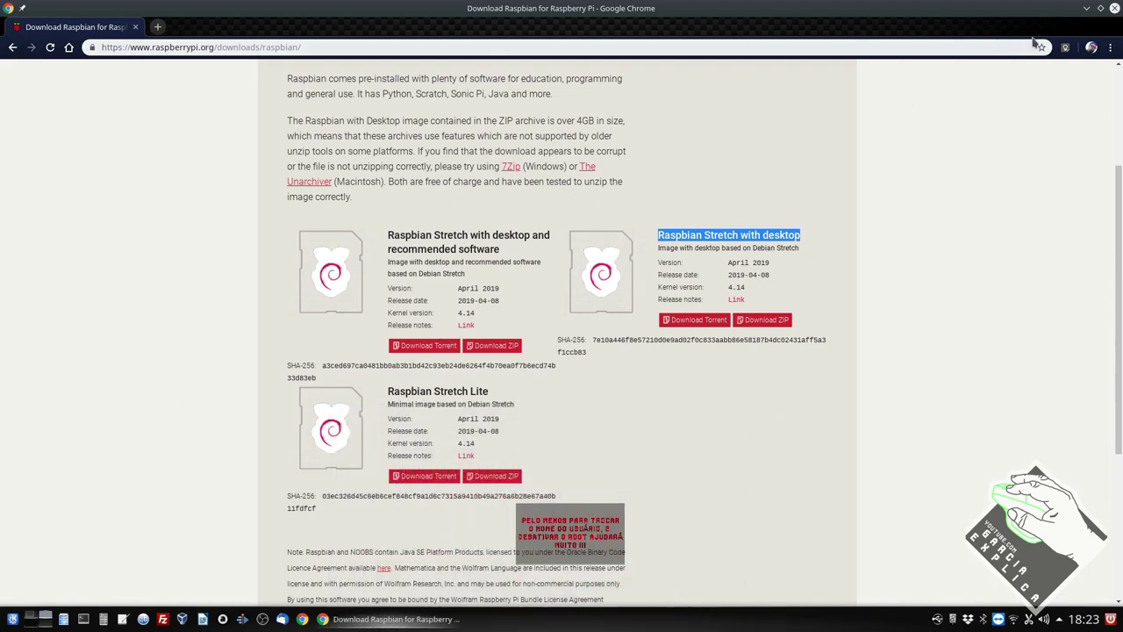
- Minimize the browser, search the application launcher for "bale" and launch balenaEtcher
left_click(1086, 8)
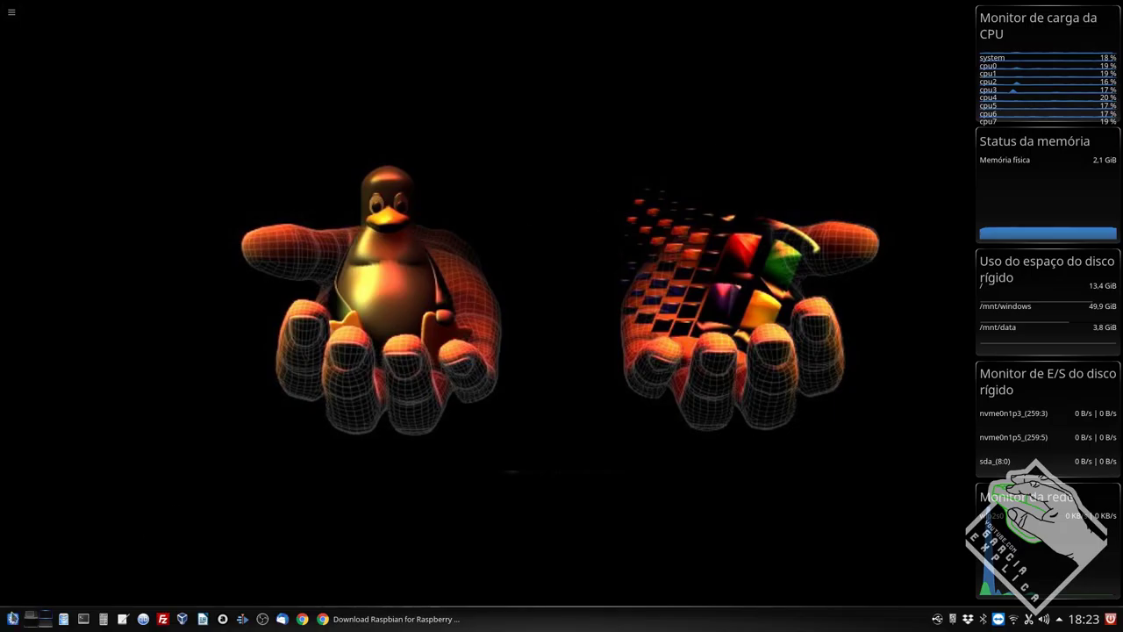
left_click(12, 618)
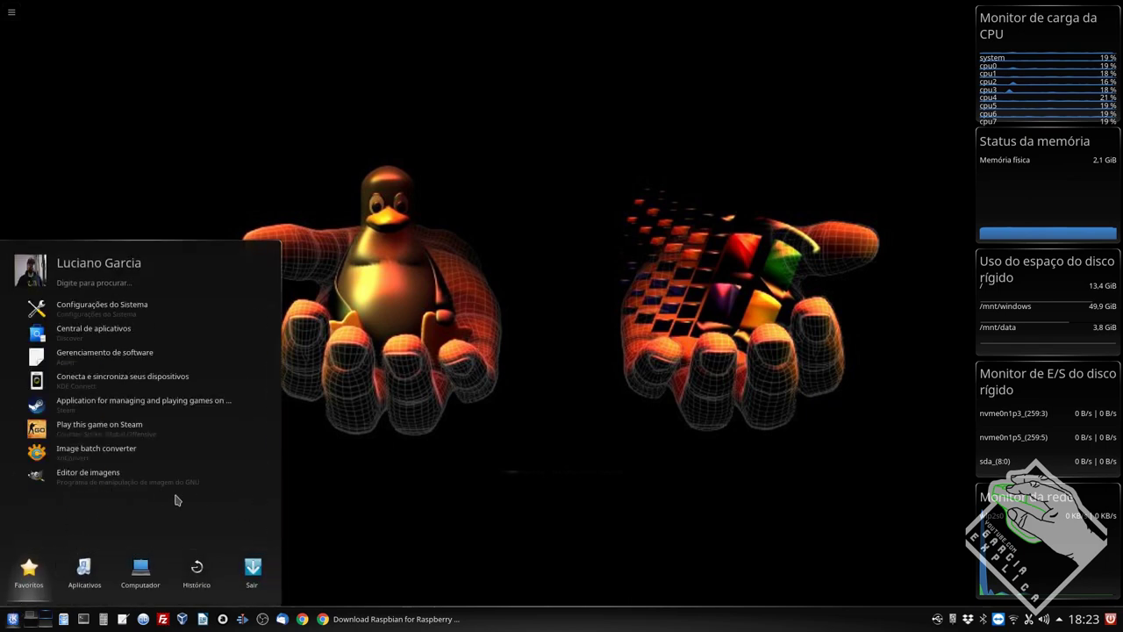
type("bale")
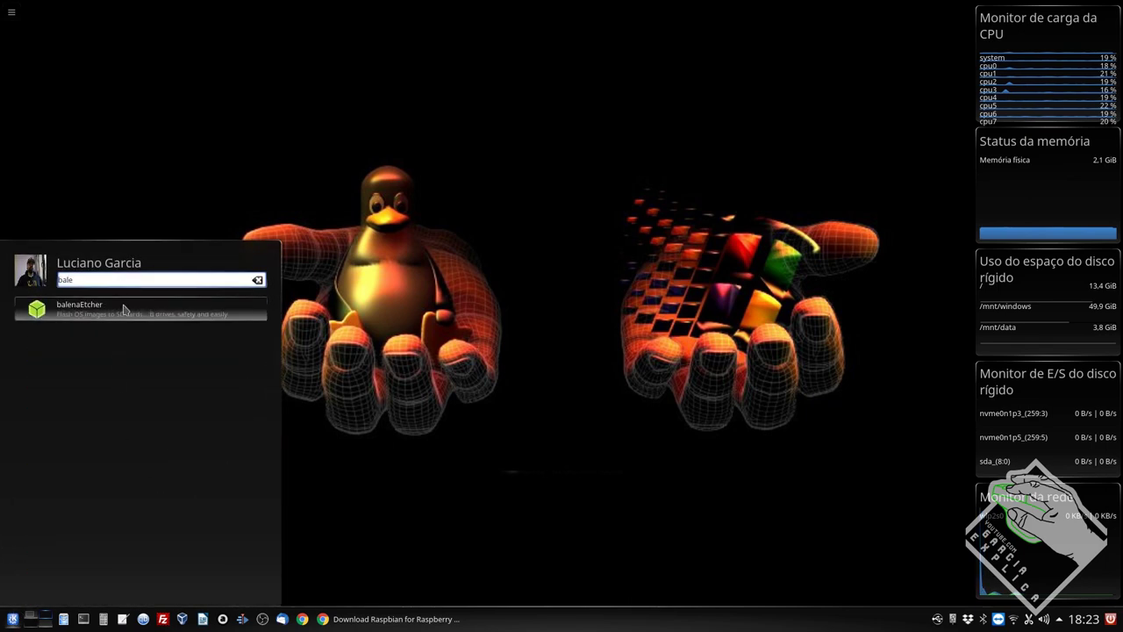
left_click(124, 309)
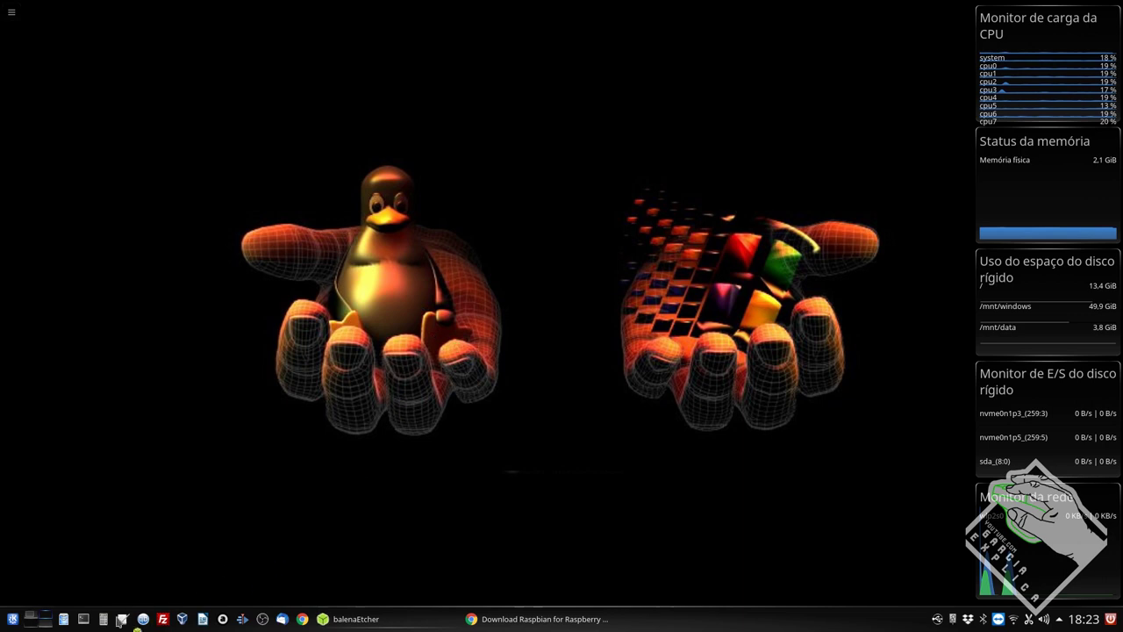
- Open the Downloads folder in Dolphin and view the extraction options for LCD-show-180817.tar.gz without extracting it
left_click(63, 619)
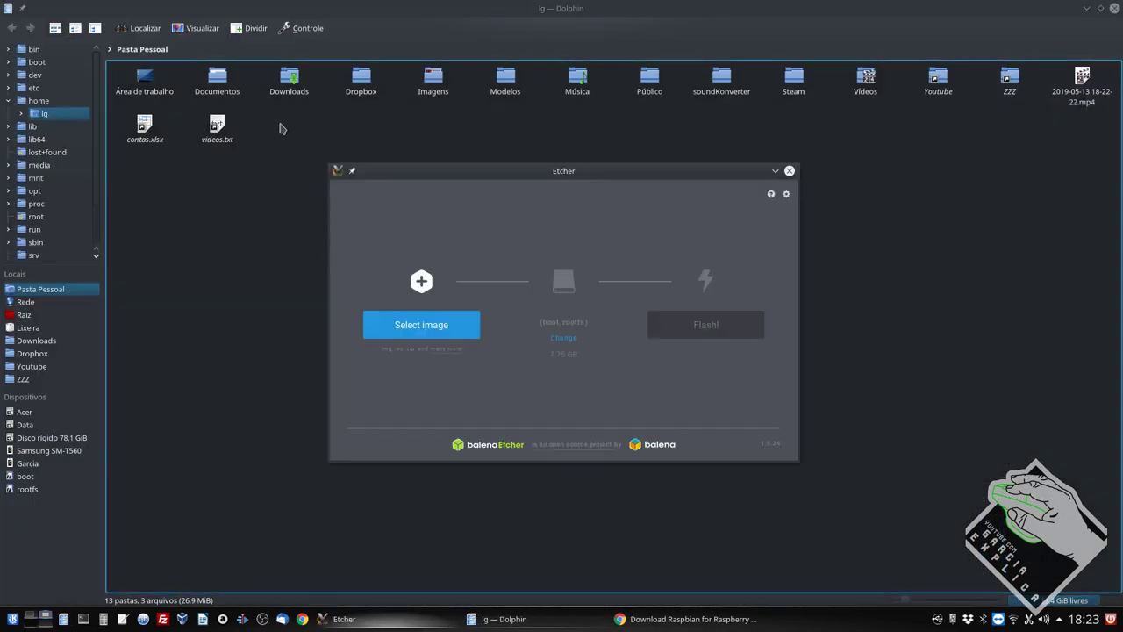
left_click(294, 96)
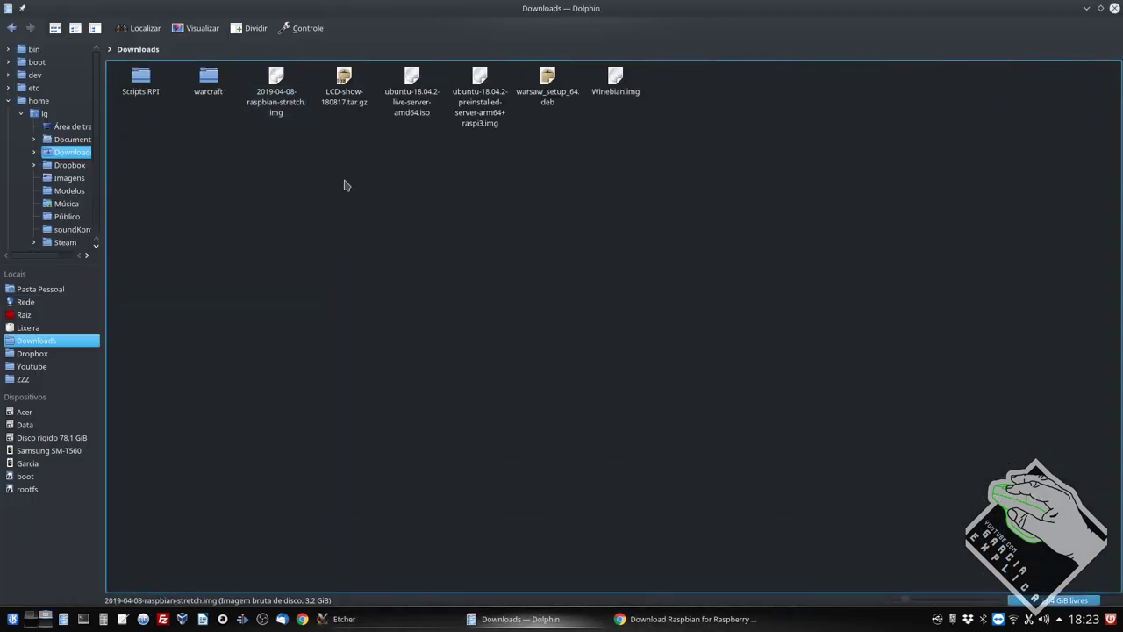
right_click(343, 101)
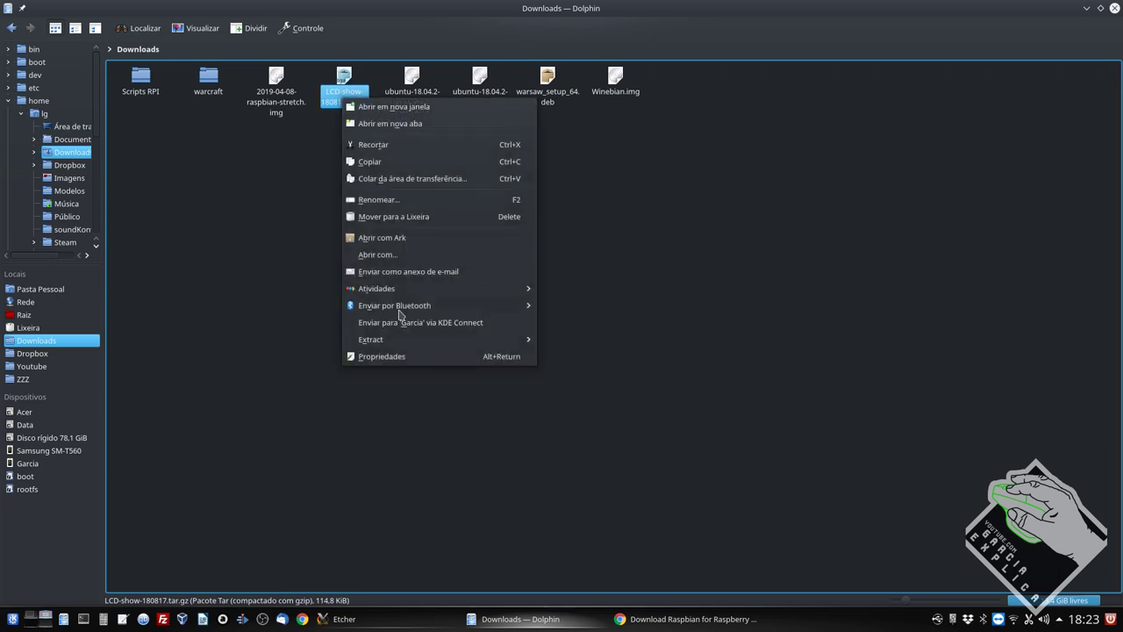
mouse_move(394, 342)
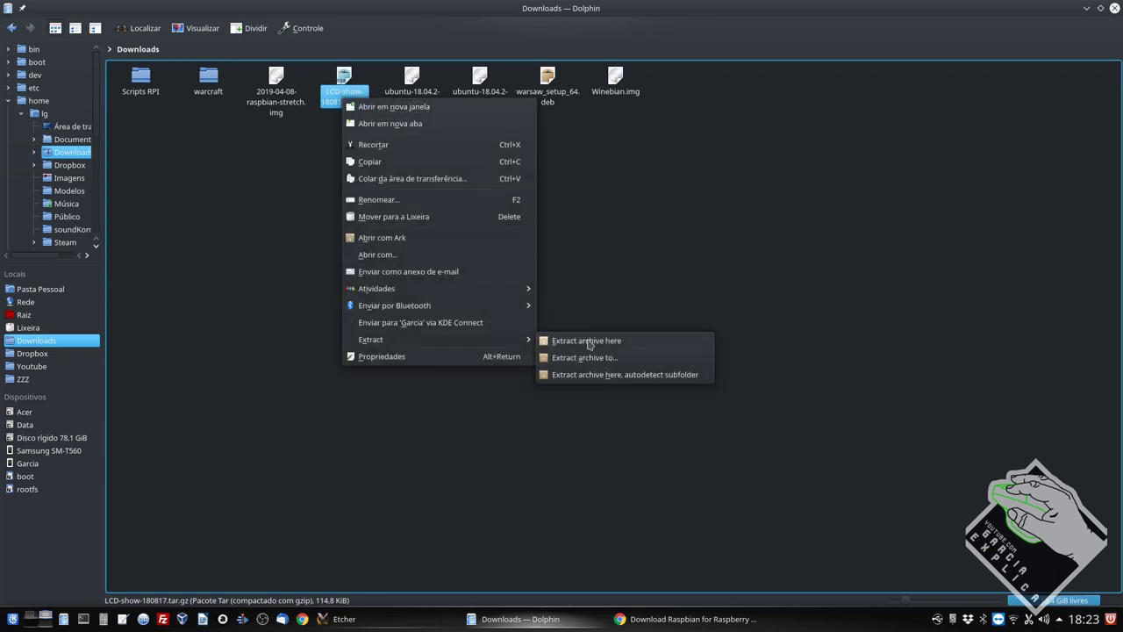
left_click(273, 204)
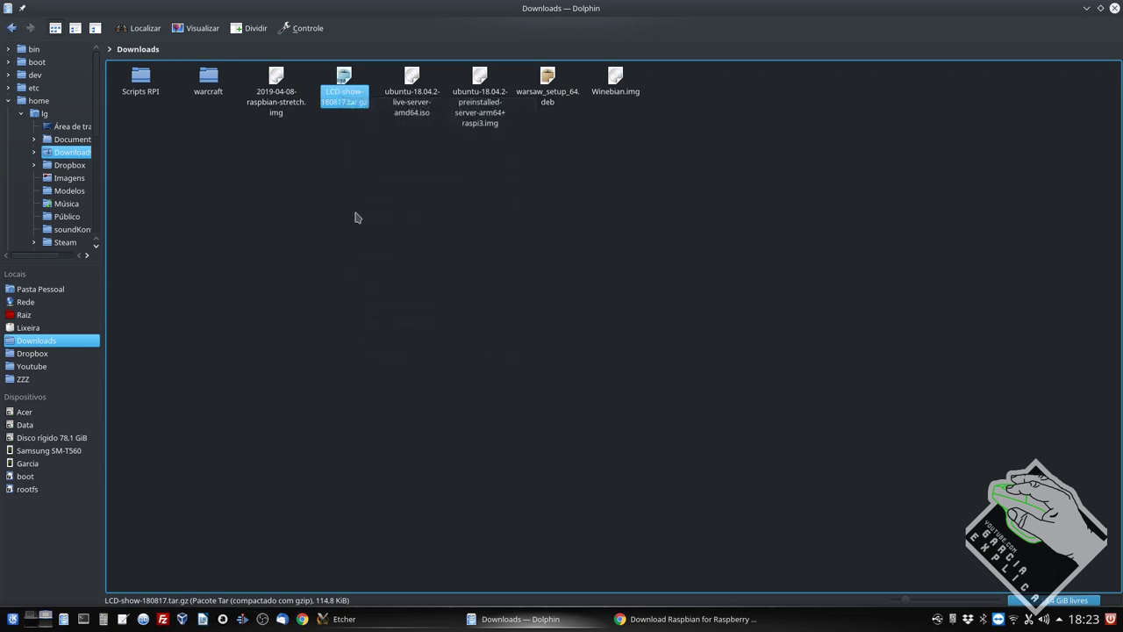
left_click(357, 217)
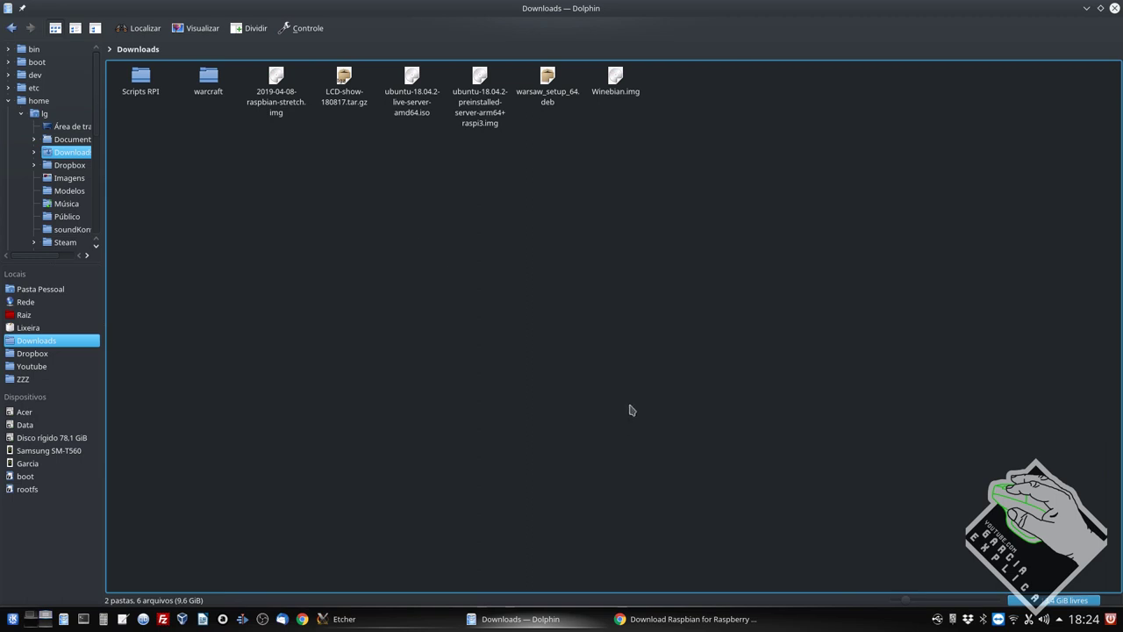
- Switch to Etcher, dismiss the update notice and reposition its window
left_click(406, 625)
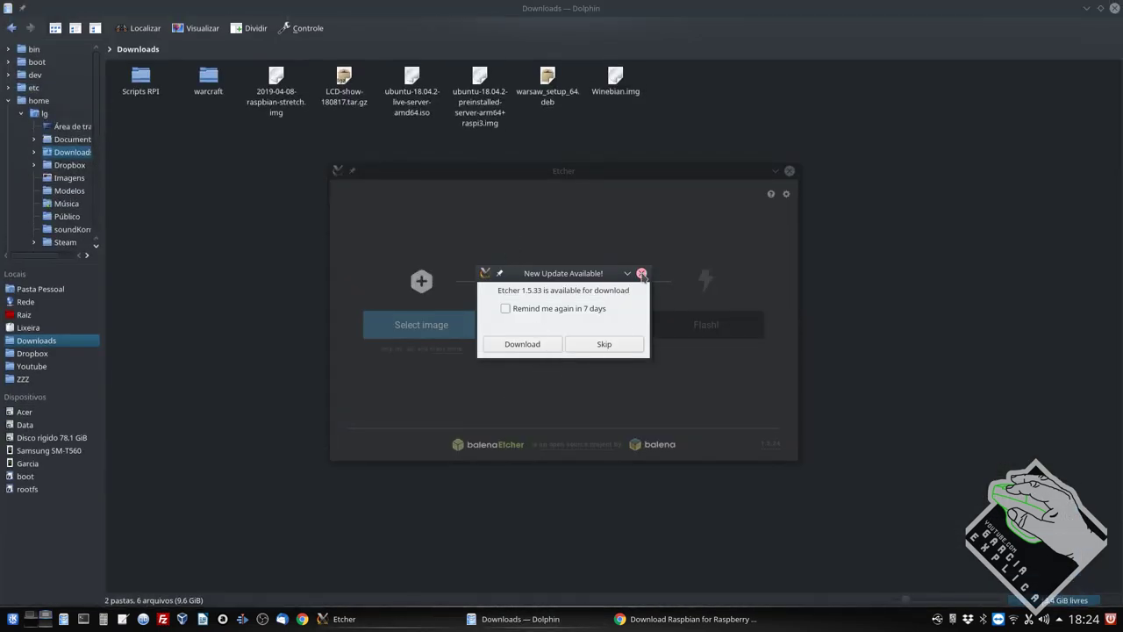
left_click(641, 273)
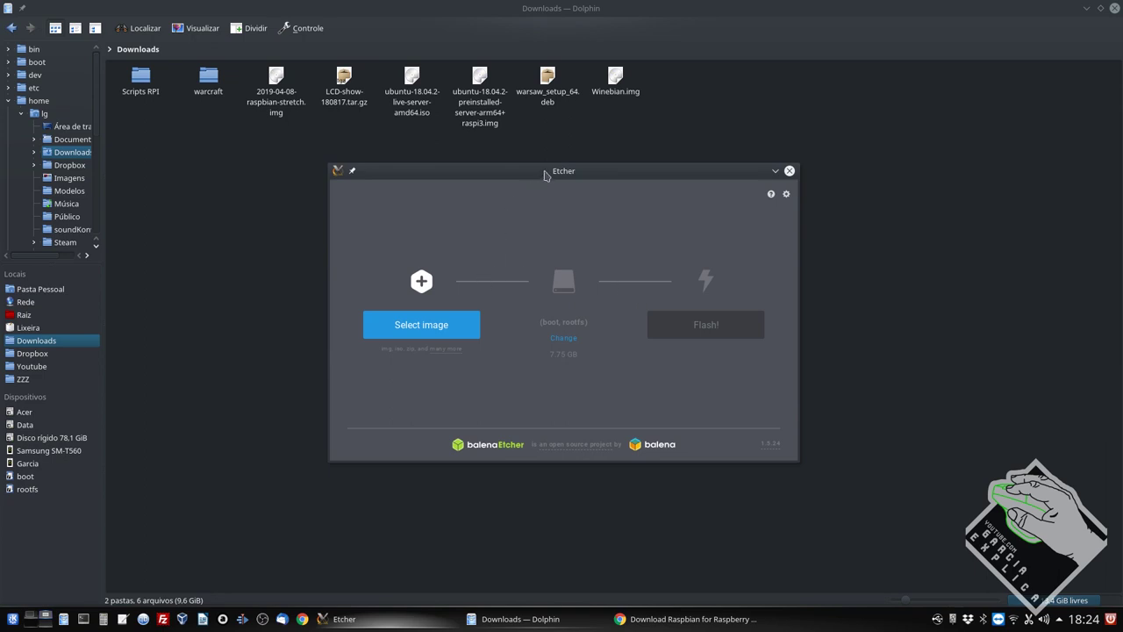
left_click_drag(545, 175, 542, 180)
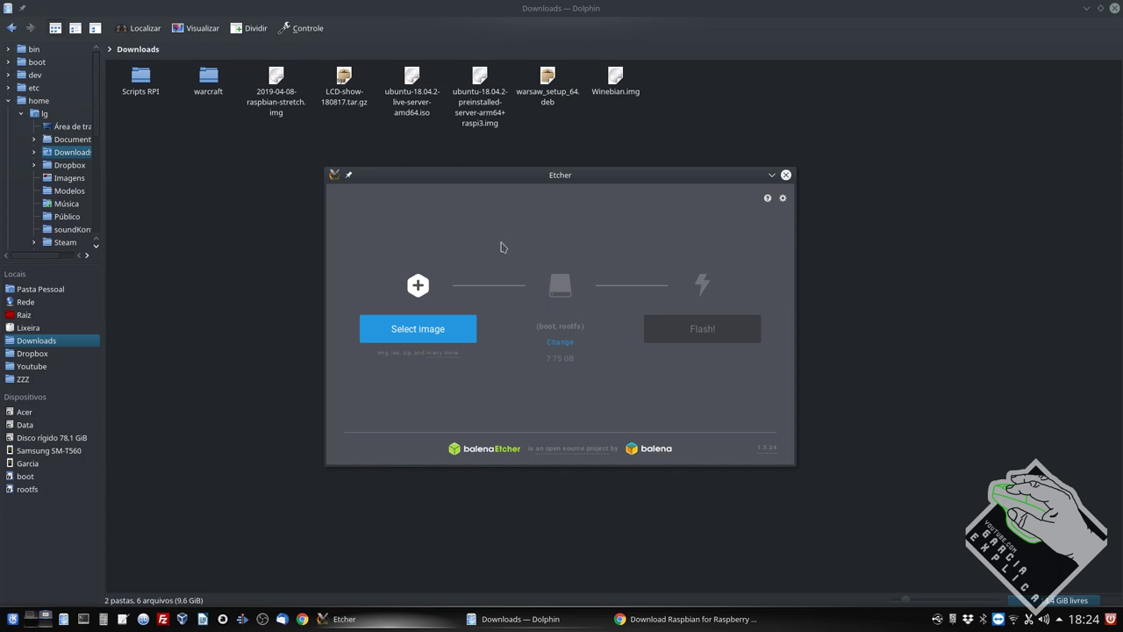
left_click_drag(513, 176, 523, 160)
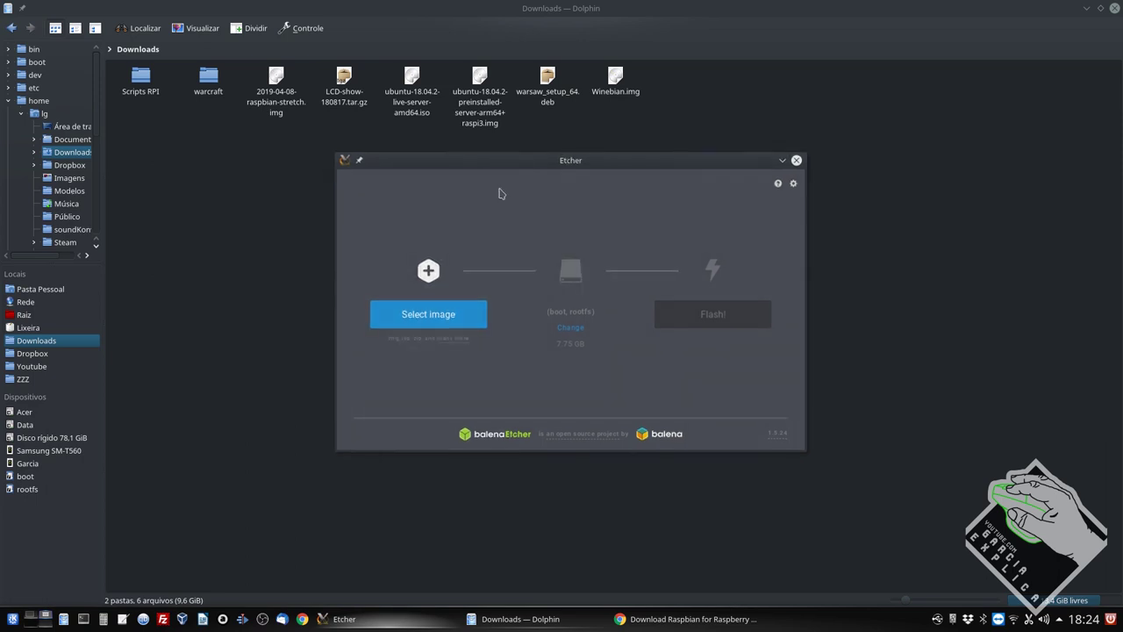
- Load 2019-04-08-raspbian-stretch.img from the Downloads folder as the image to flash
left_click(399, 318)
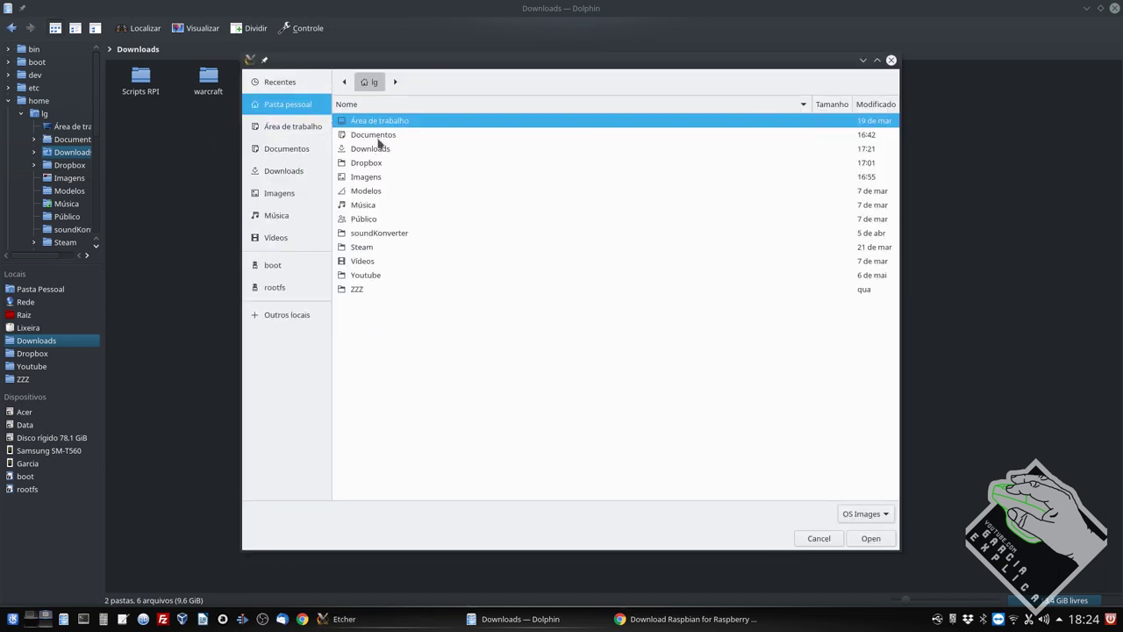
double_click(369, 149)
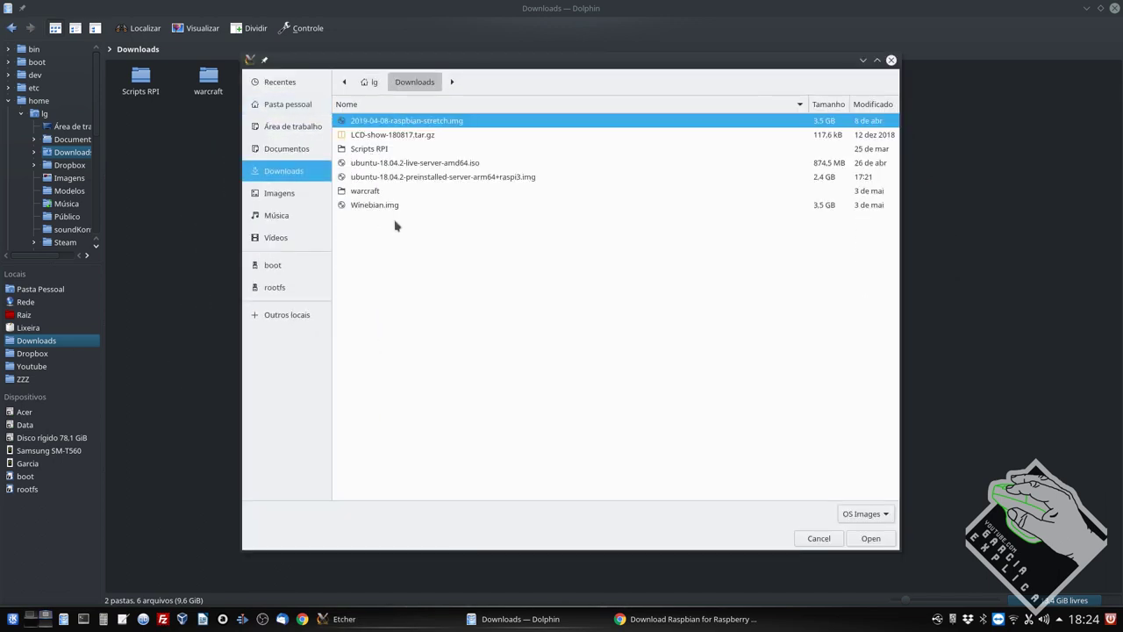
double_click(417, 123)
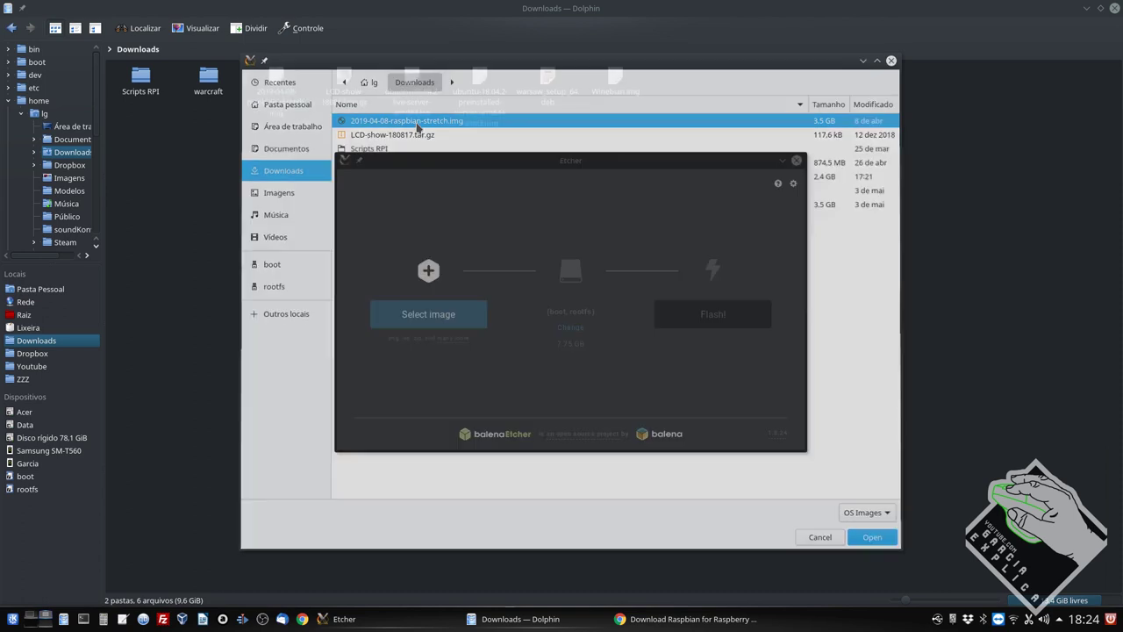
- Reselect the 7.75 GB (boot, rootfs) card as the target drive and close the drive selection
left_click(567, 330)
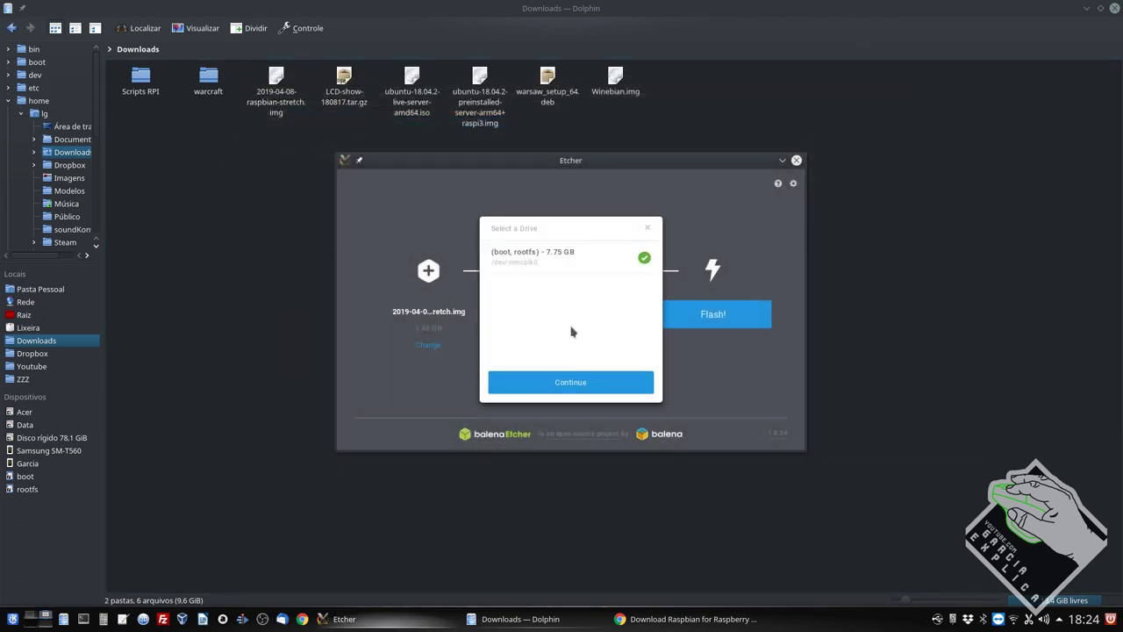
left_click(541, 262)
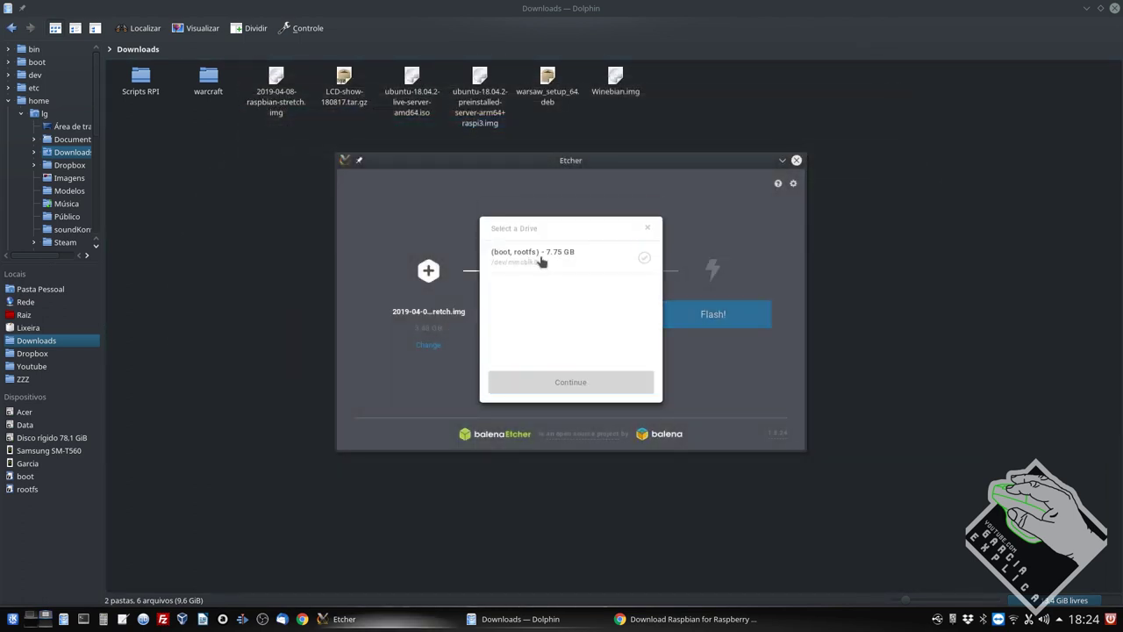
left_click(544, 262)
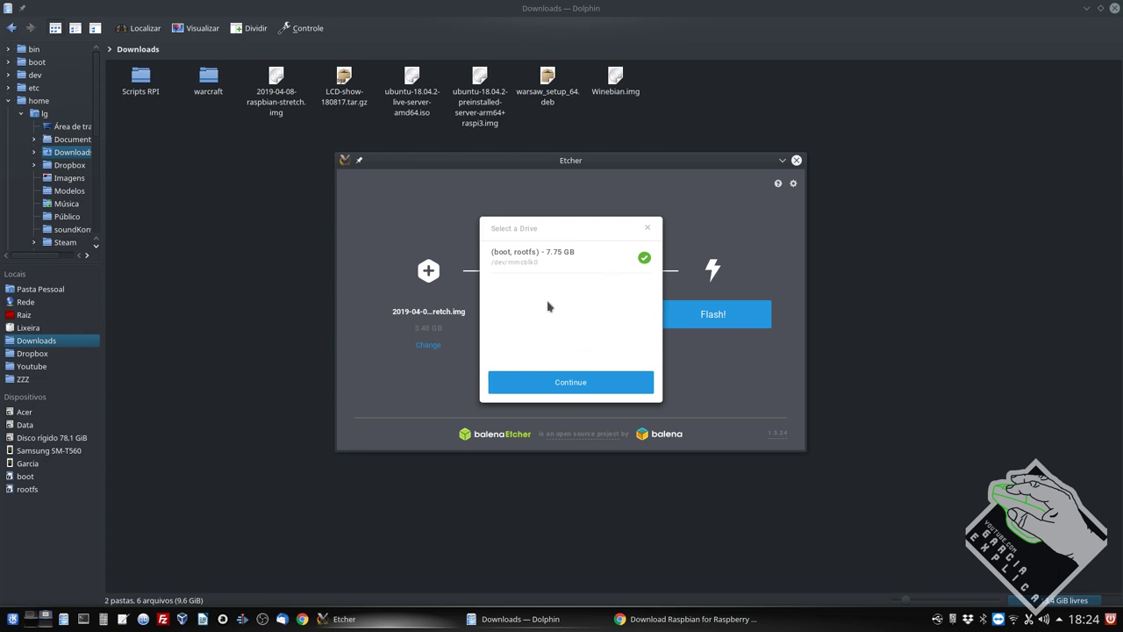
left_click(647, 227)
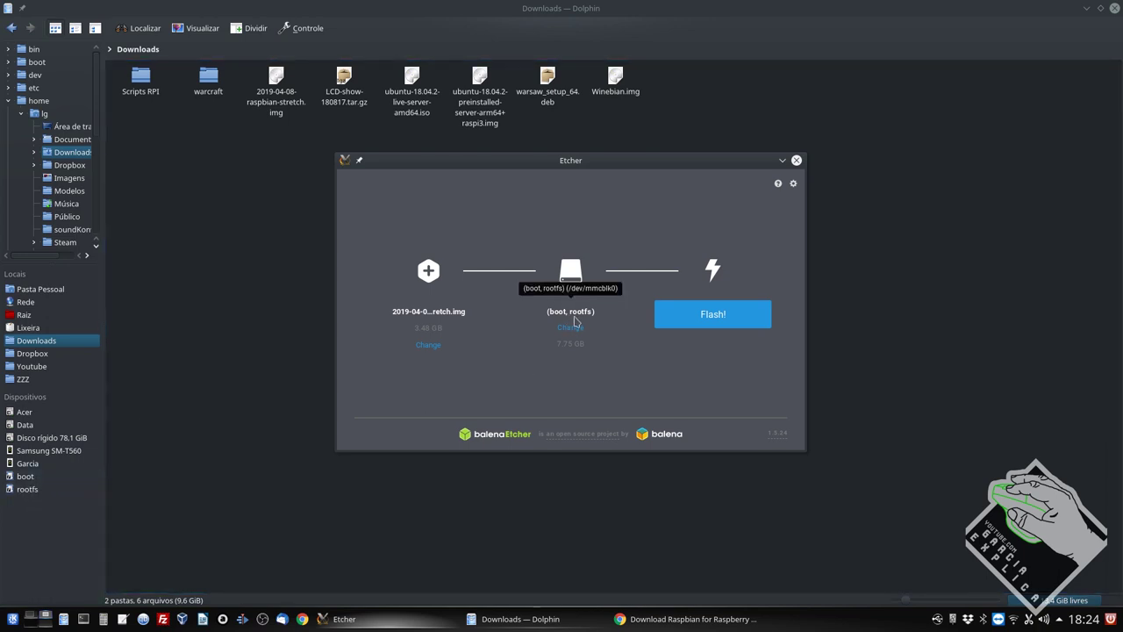
- Close the Etcher window
left_click(697, 320)
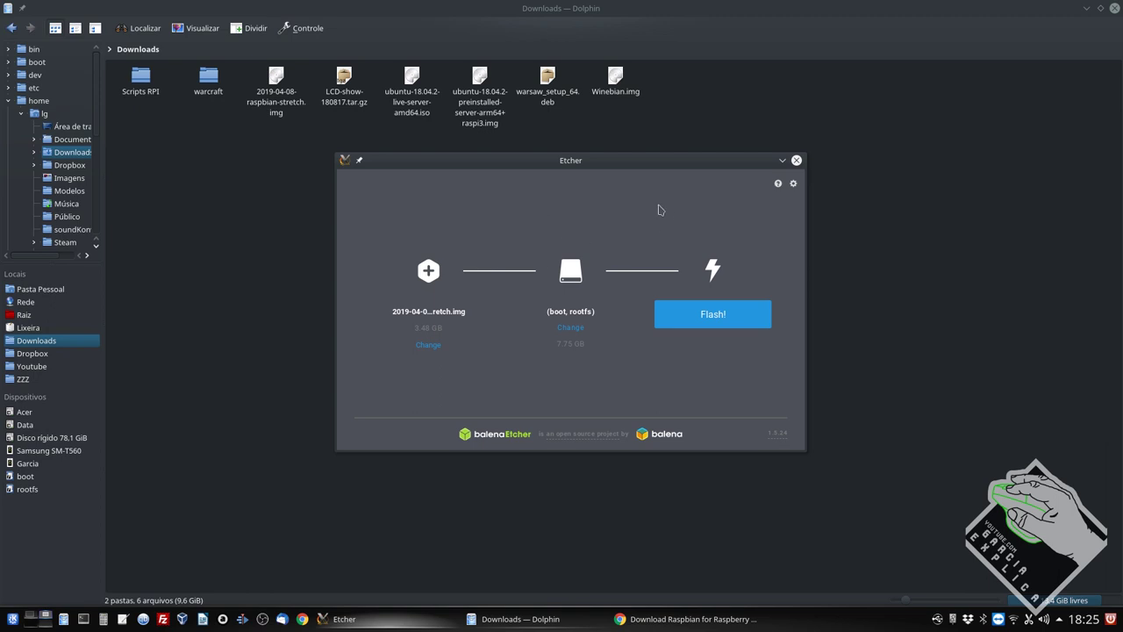
left_click(795, 160)
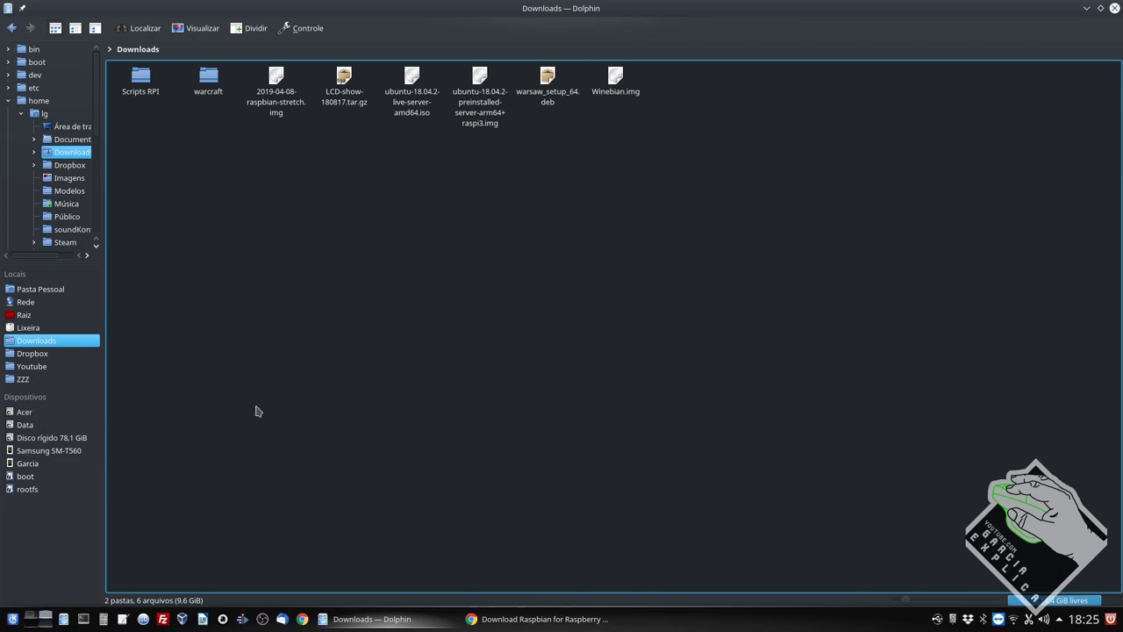
- Try to open the SD card's boot volume in Dolphin, and close that file manager window
left_click(23, 479)
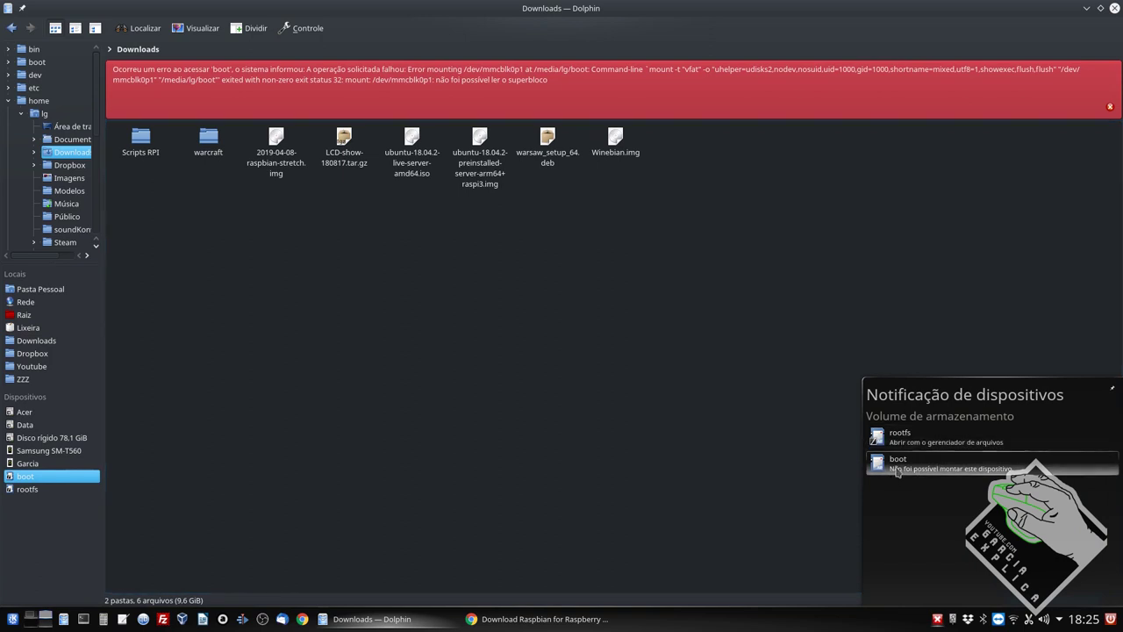
left_click(181, 472)
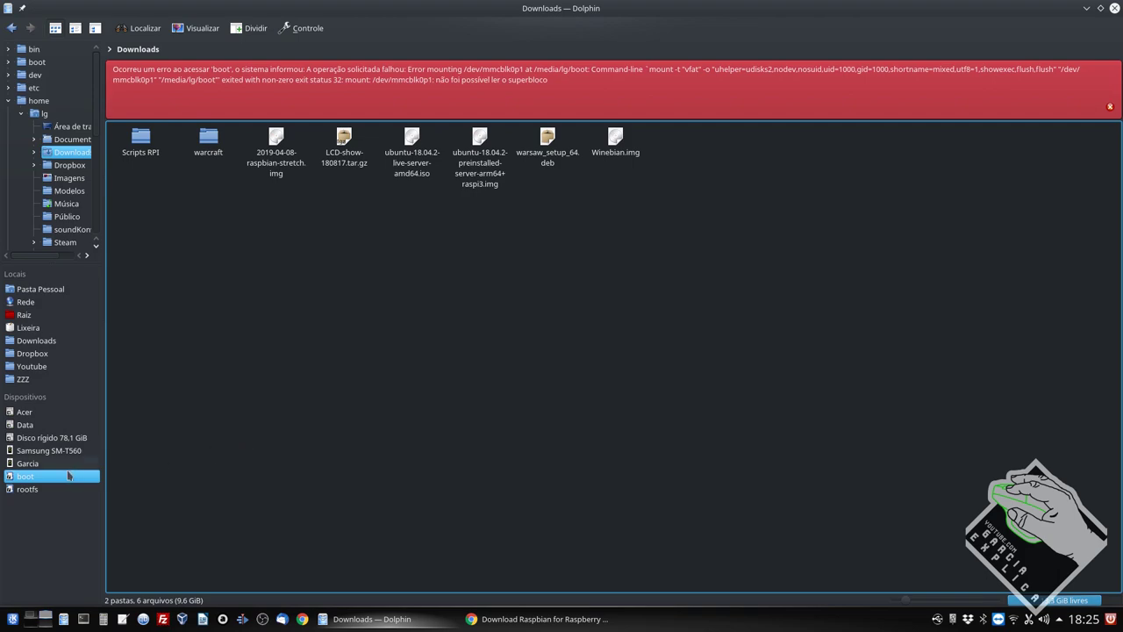
left_click(1114, 9)
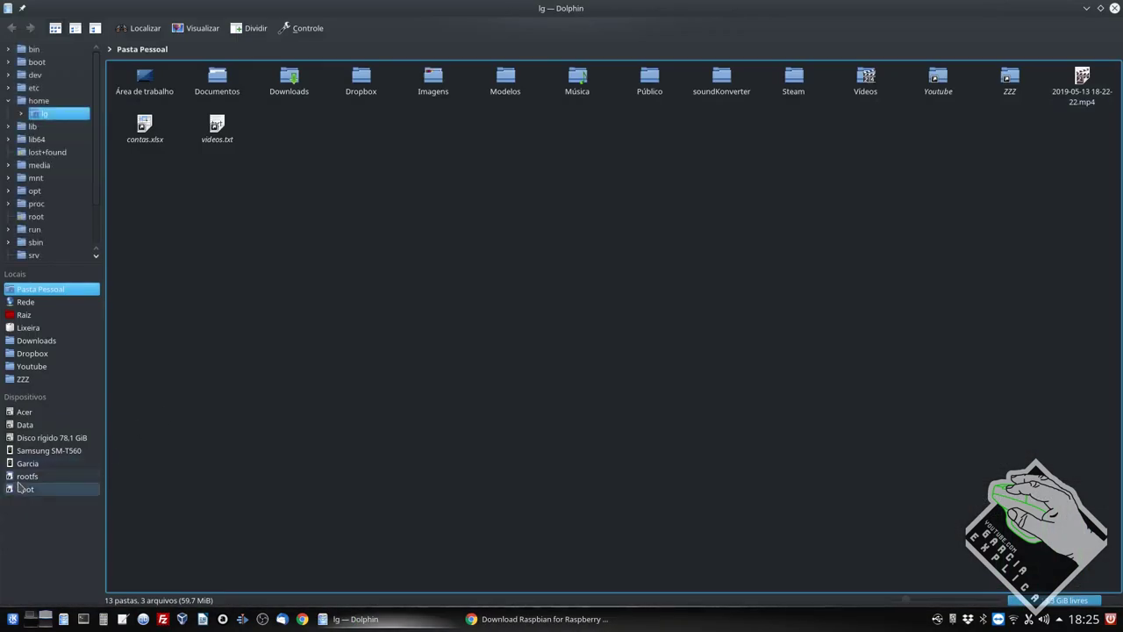
- Open the SD card's boot volume in the file manager to list its files
left_click(40, 489)
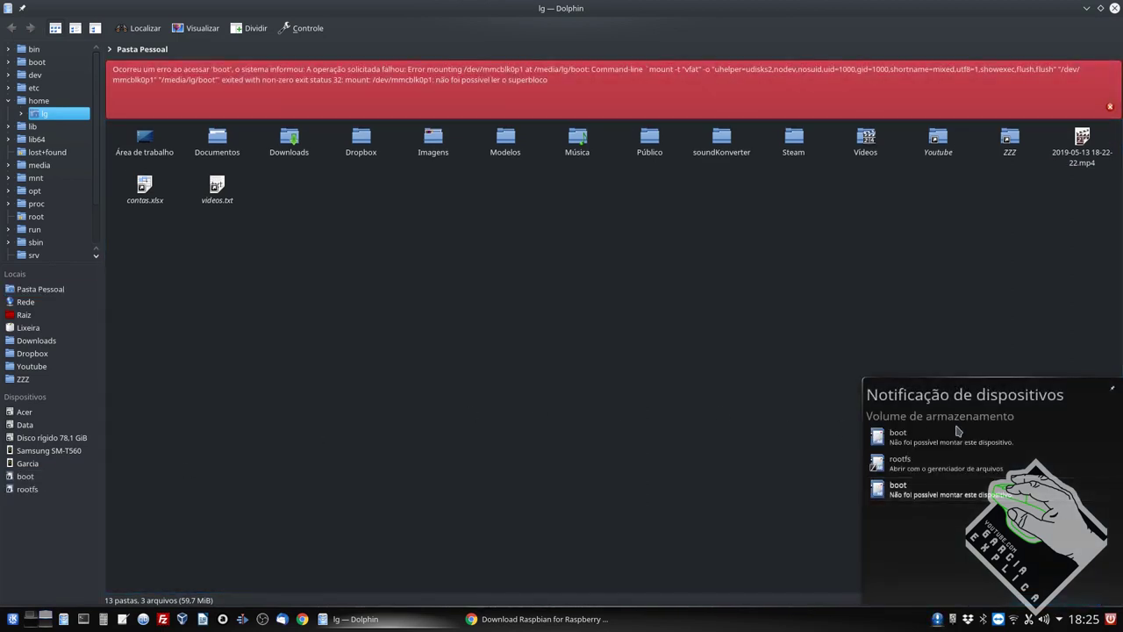
left_click(923, 485)
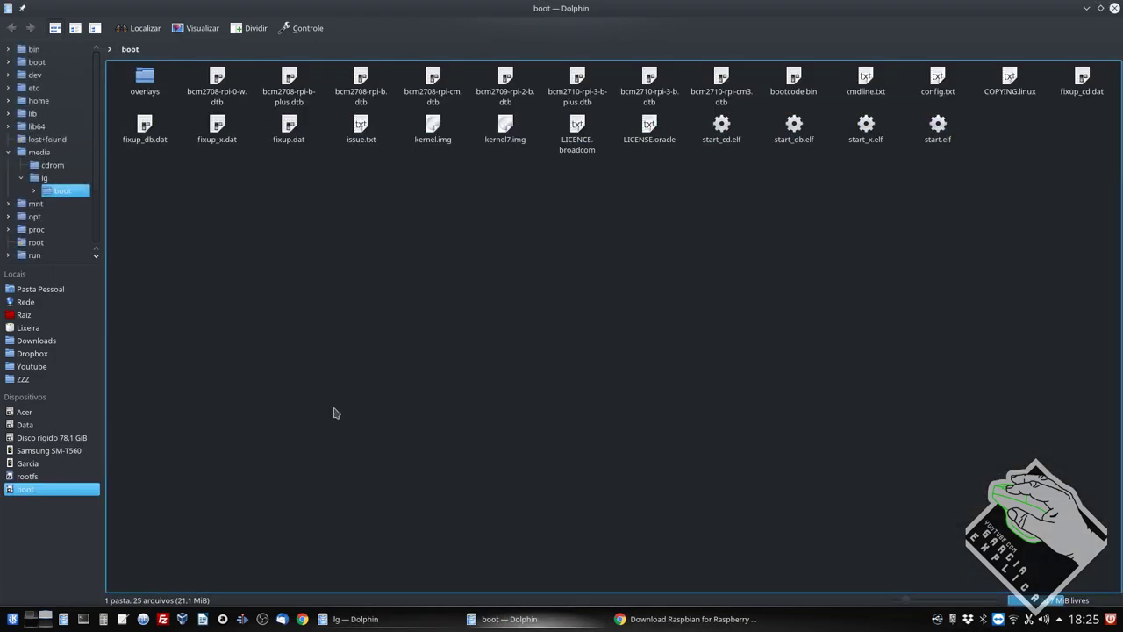
- Close the extra Dolphin window showing the home folder
left_click(369, 618)
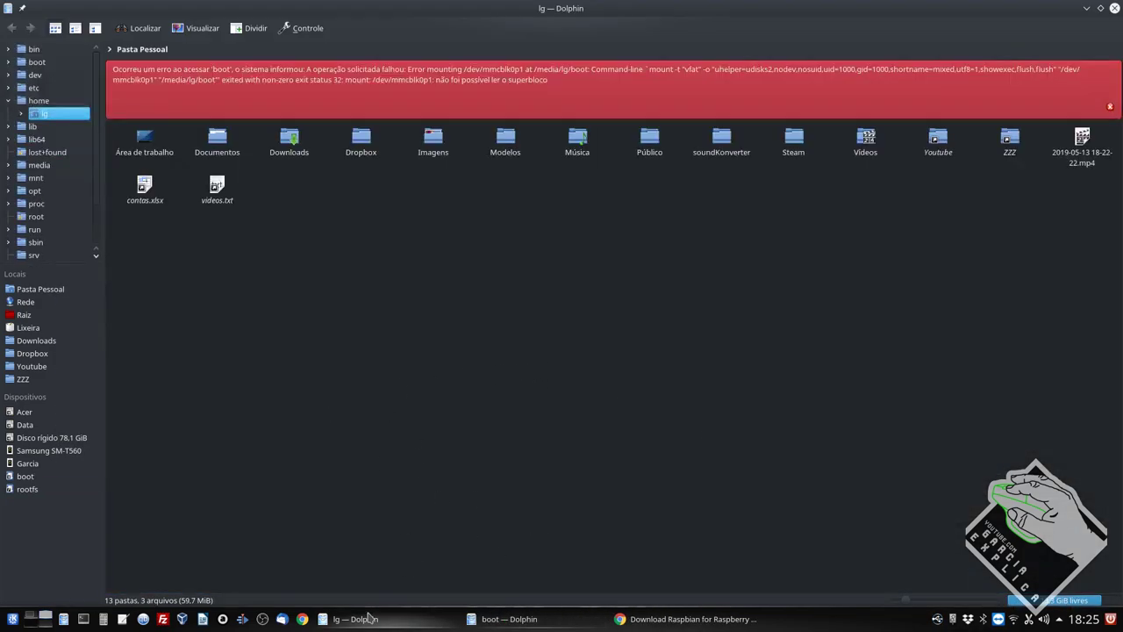
left_click(1113, 8)
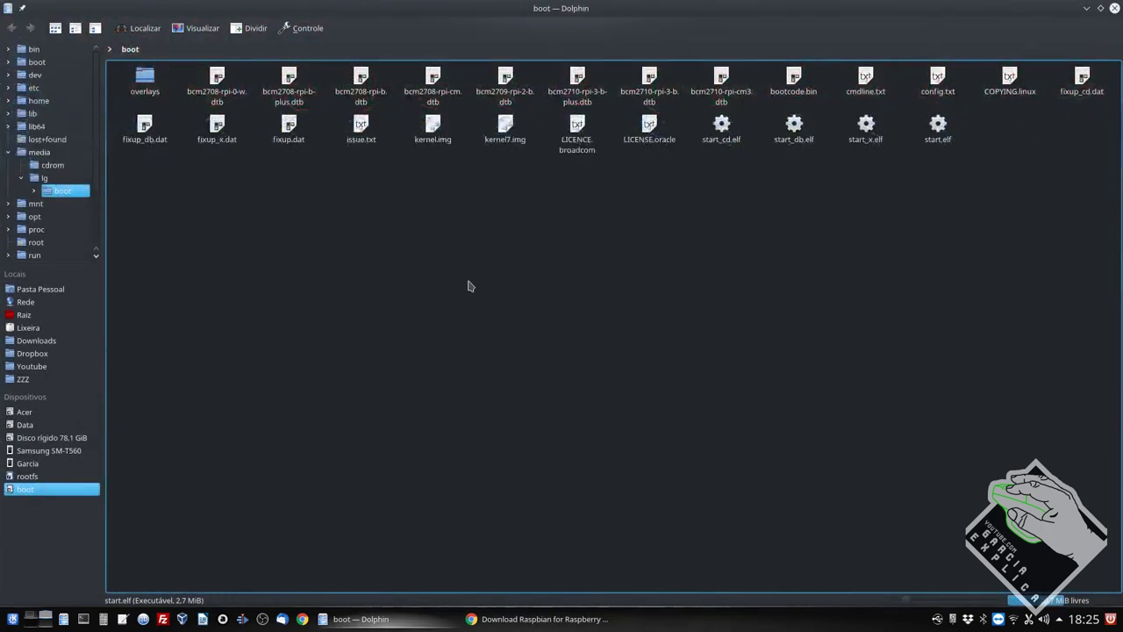
left_click_drag(136, 208, 1092, 70)
left_click(785, 244)
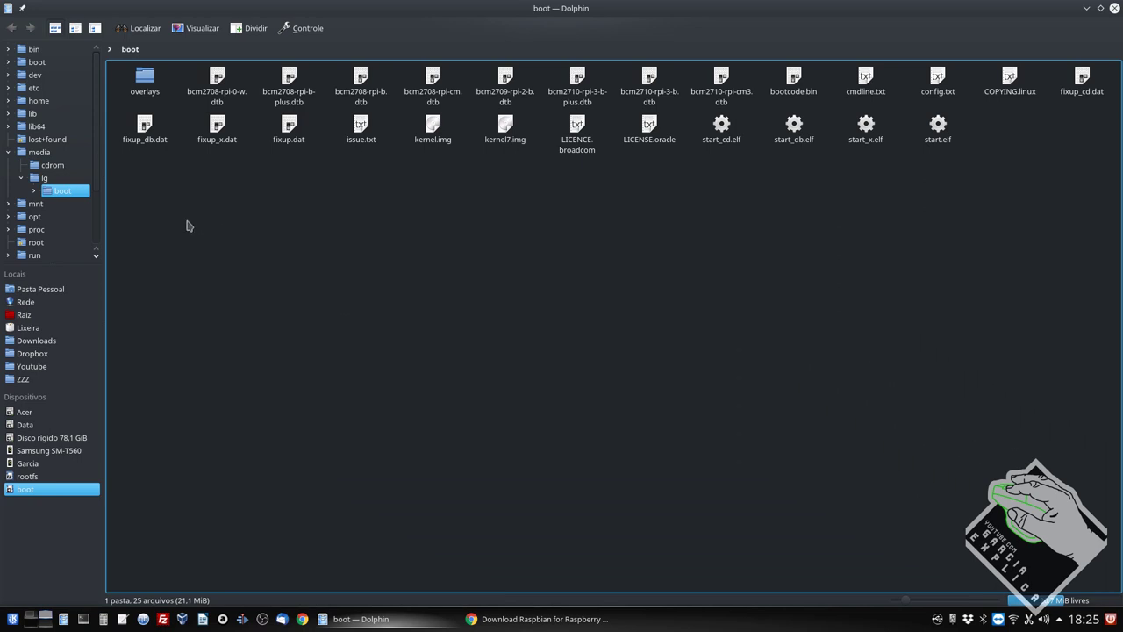
left_click_drag(147, 235, 1110, 88)
left_click(1003, 205)
- Access the SD card's rootfs volume and switch back to its boot volume
left_click(50, 478)
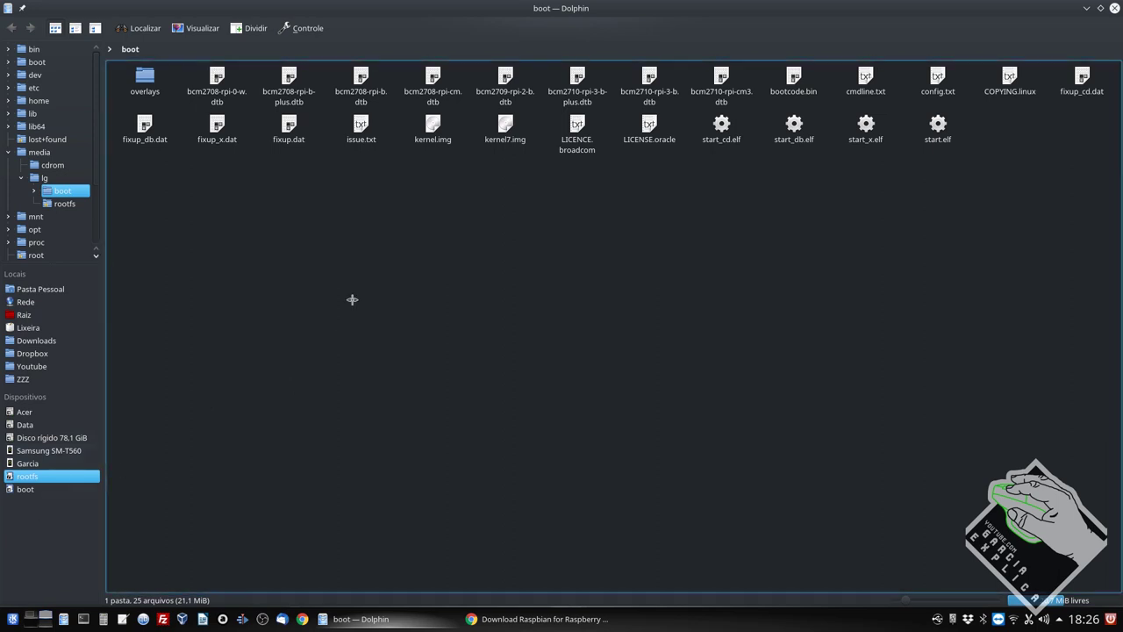
left_click(26, 489)
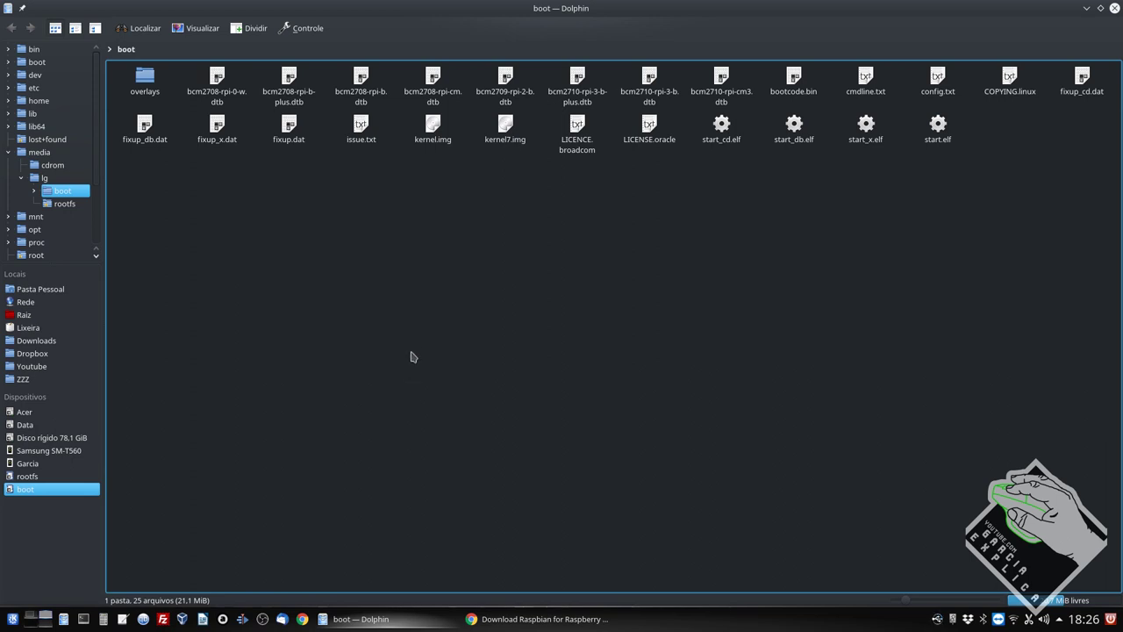
- Create a new text file named ssh in the SD card's boot volume and deselect it
right_click(423, 325)
mouse_move(507, 334)
left_click(648, 356)
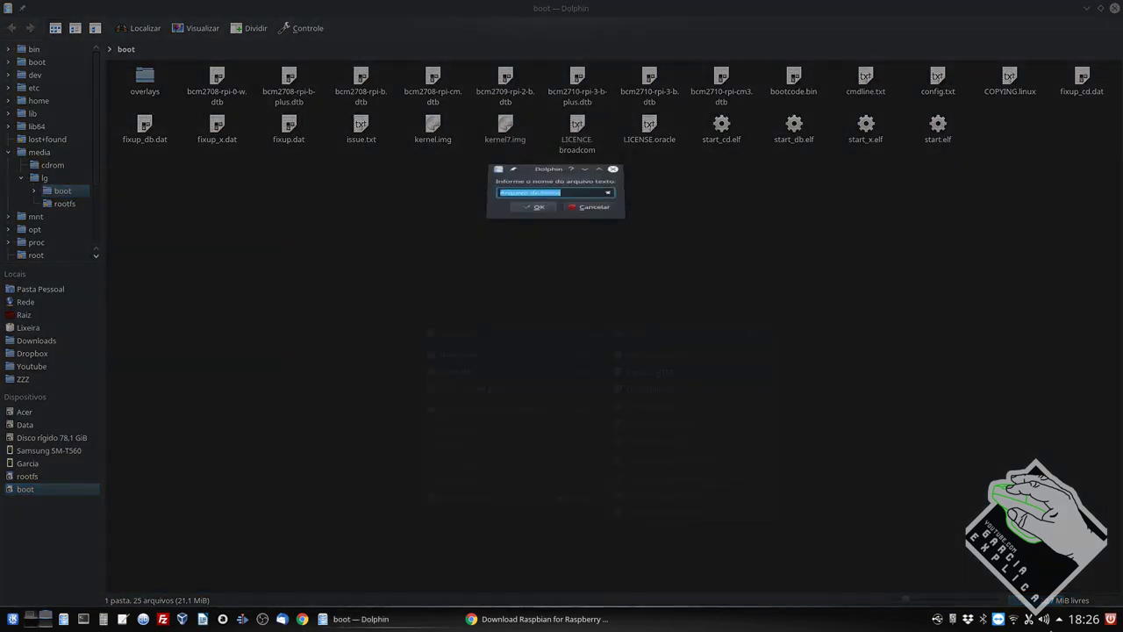
type("ssh")
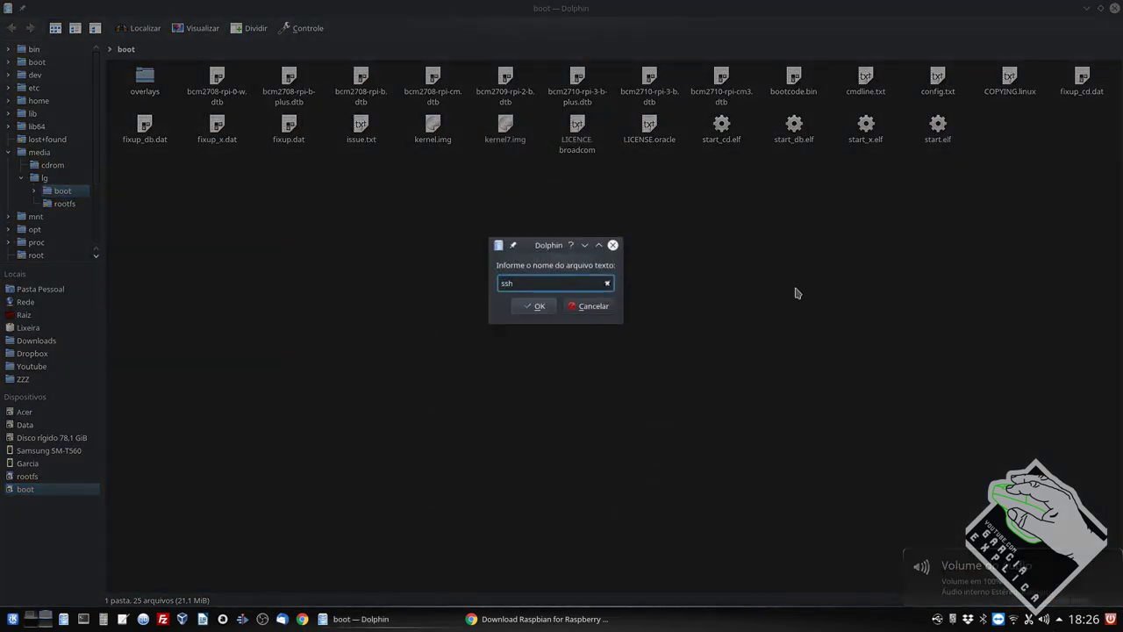
left_click(537, 305)
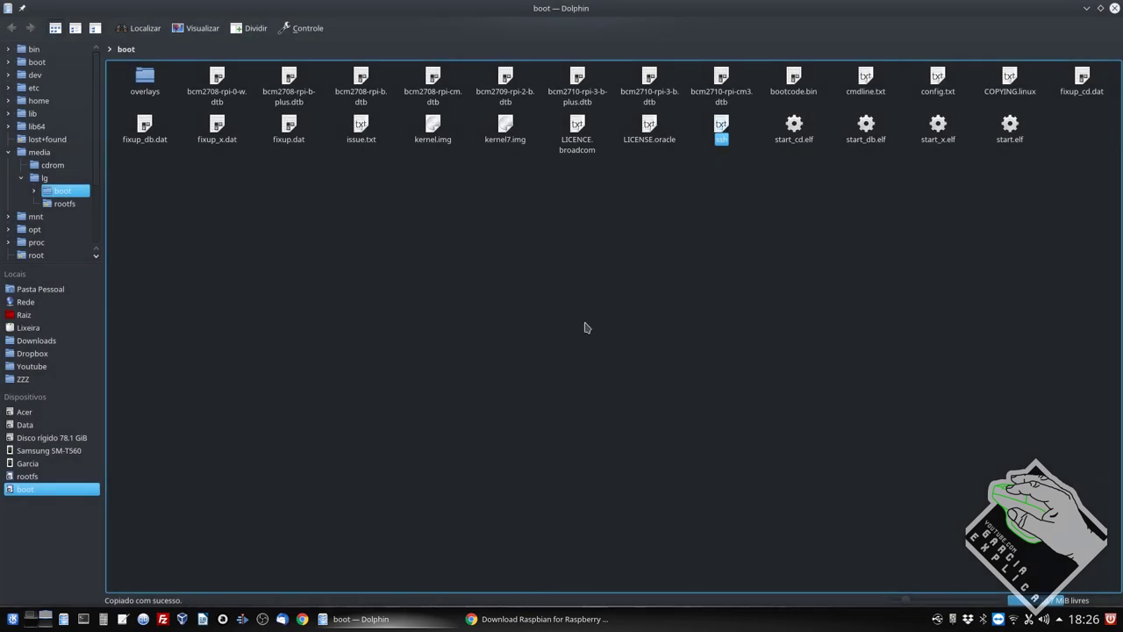
left_click(716, 292)
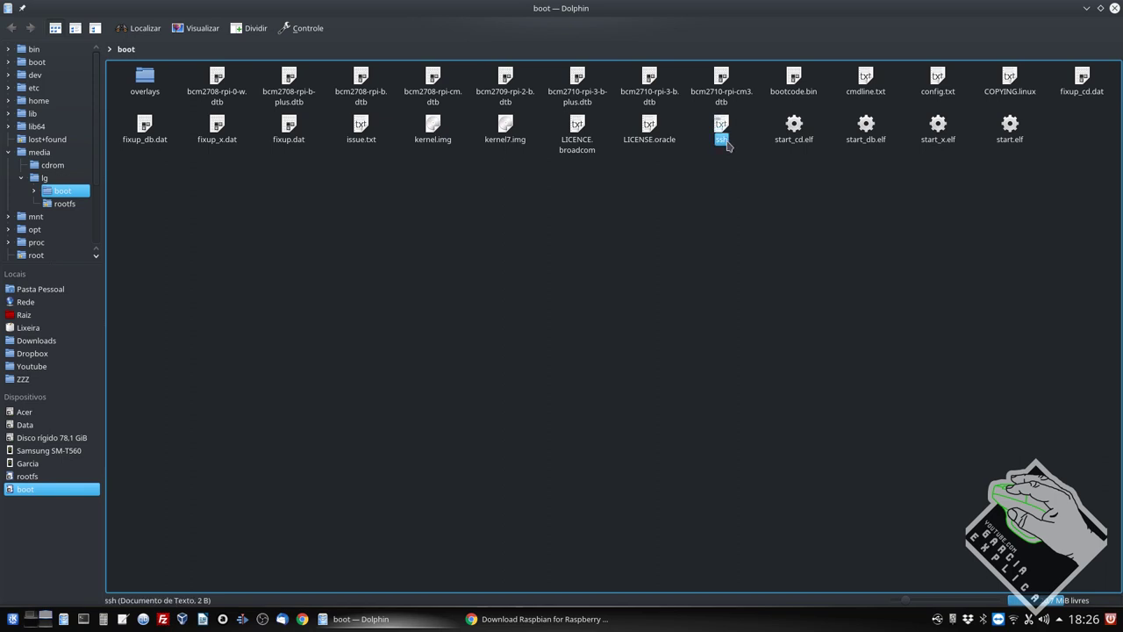
right_click(682, 207)
mouse_move(728, 212)
left_click(394, 291)
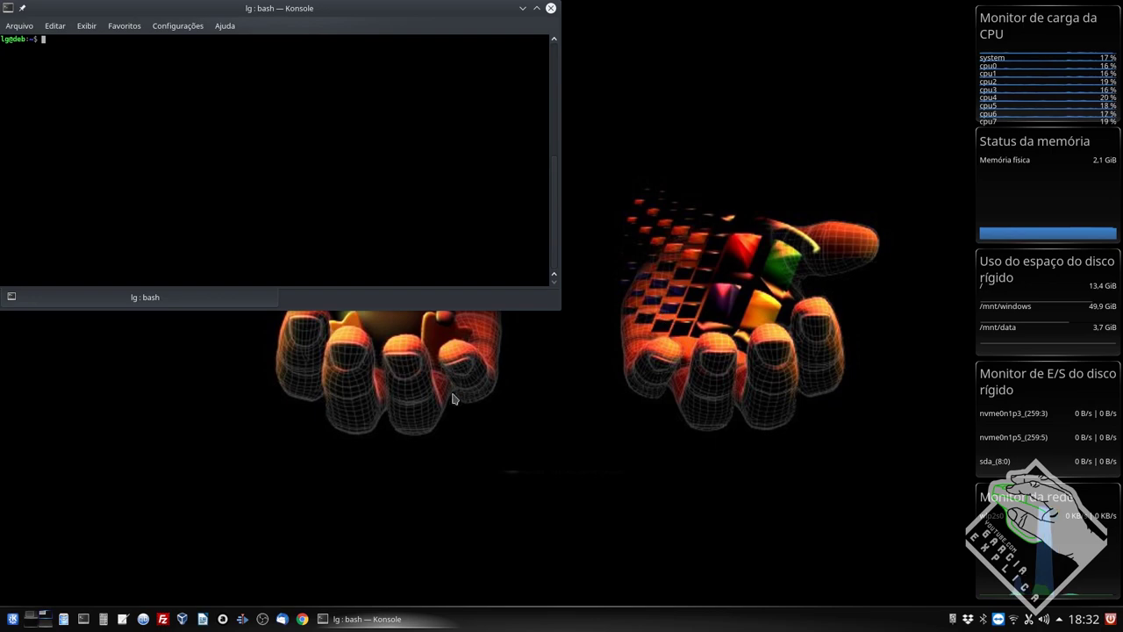
- Switch to Chrome and look up the raspberrypi host's IP address in the router's DHCP Allocated Address table
left_click(303, 619)
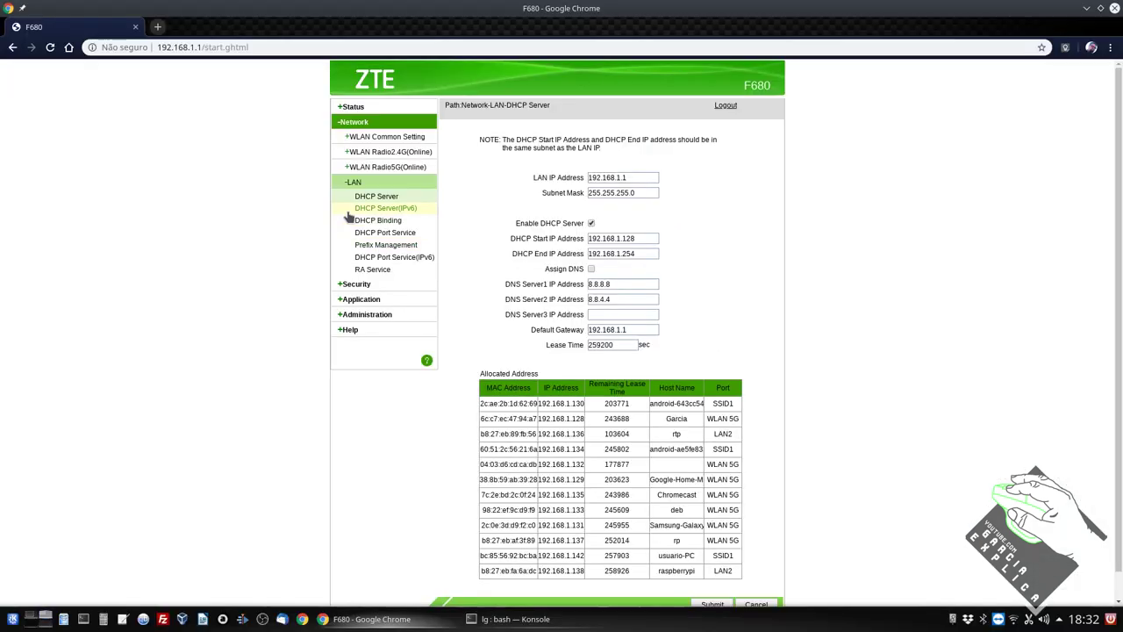
scroll(480, 293, "down", 1)
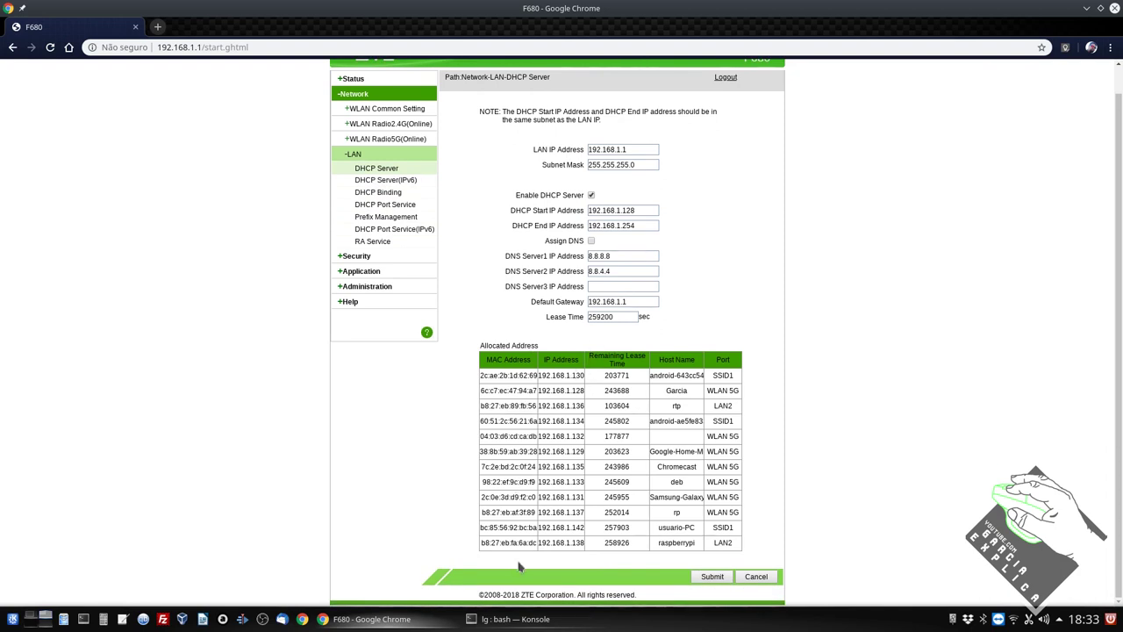
double_click(580, 544)
left_click(595, 537)
mouse_move(585, 543)
left_mouse_down()
mouse_move(658, 531)
mouse_move(572, 543)
left_mouse_up()
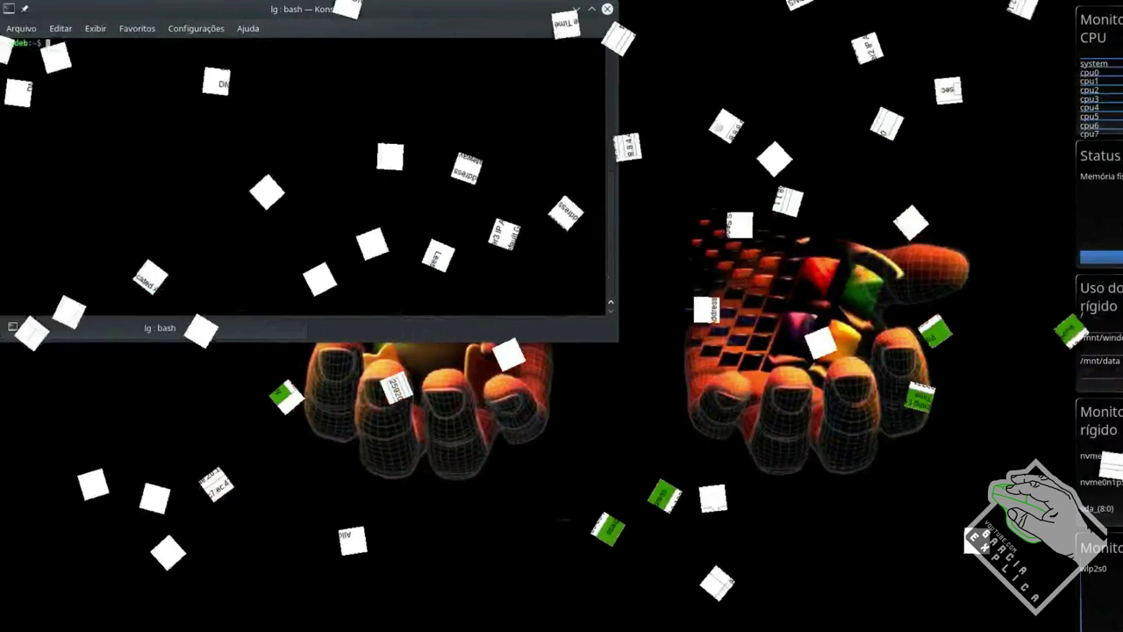
type("s")
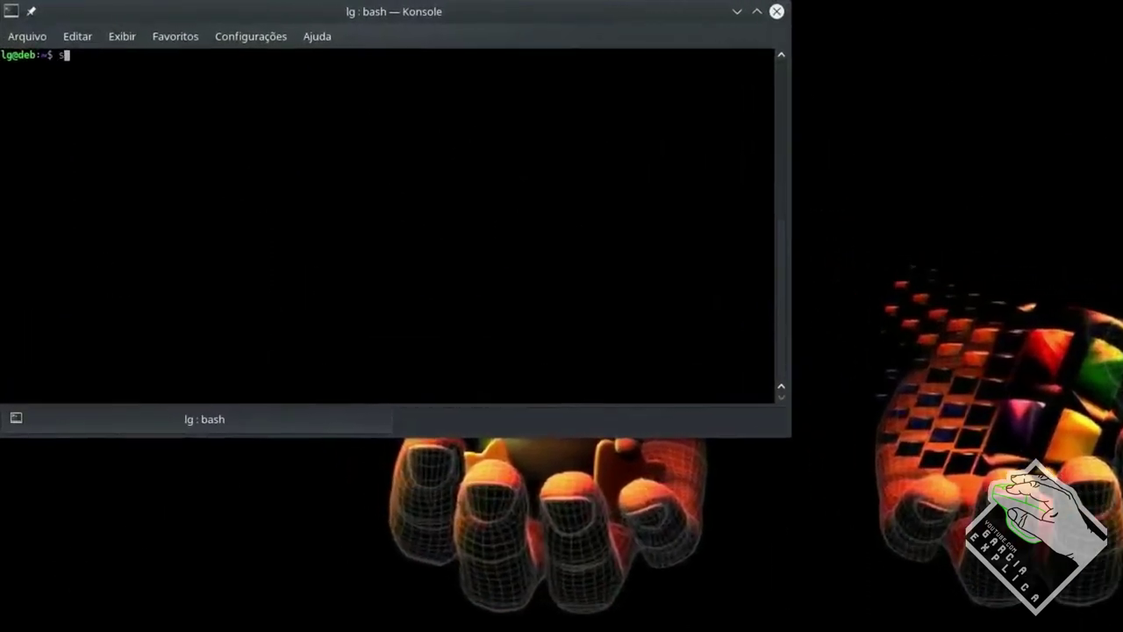
type("sh pi@19")
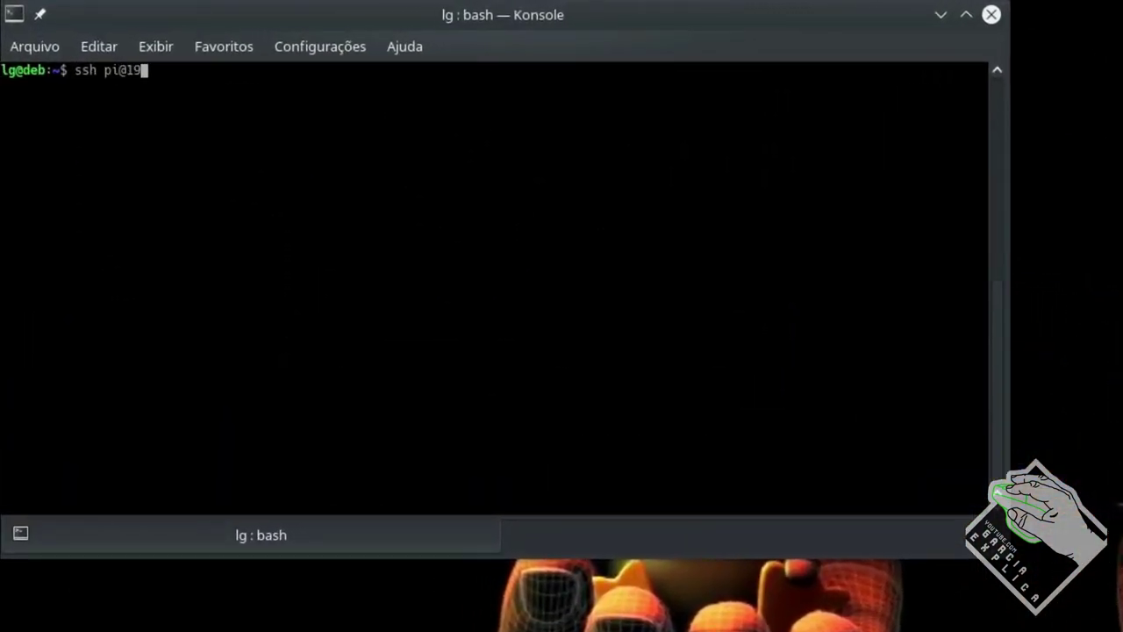
type("2.168.1.138")
key("Return")
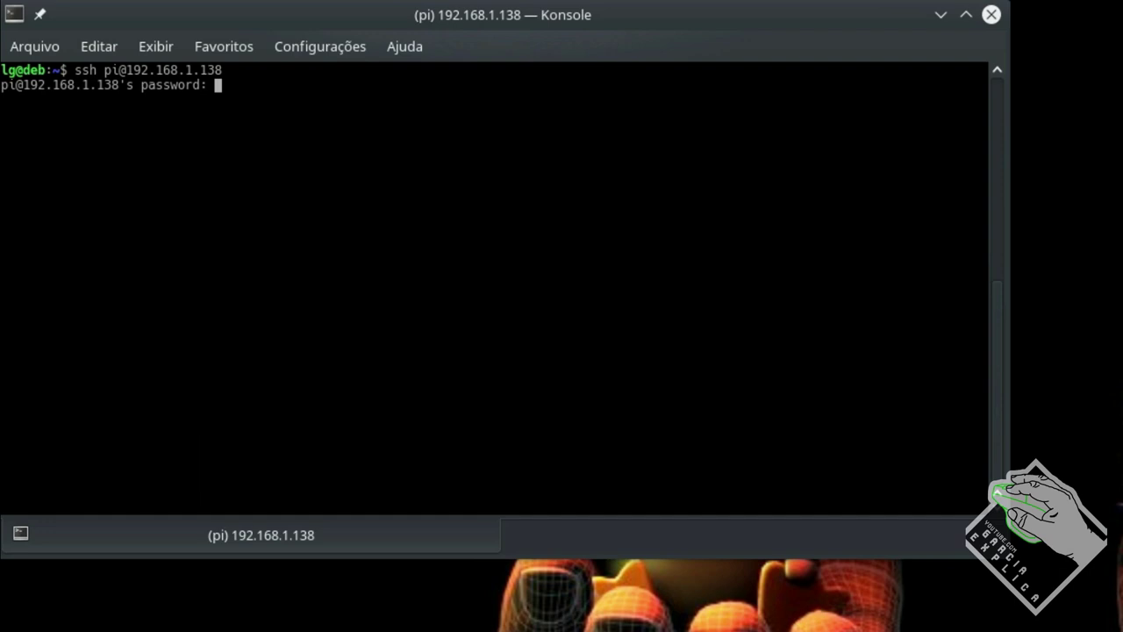
key("Return")
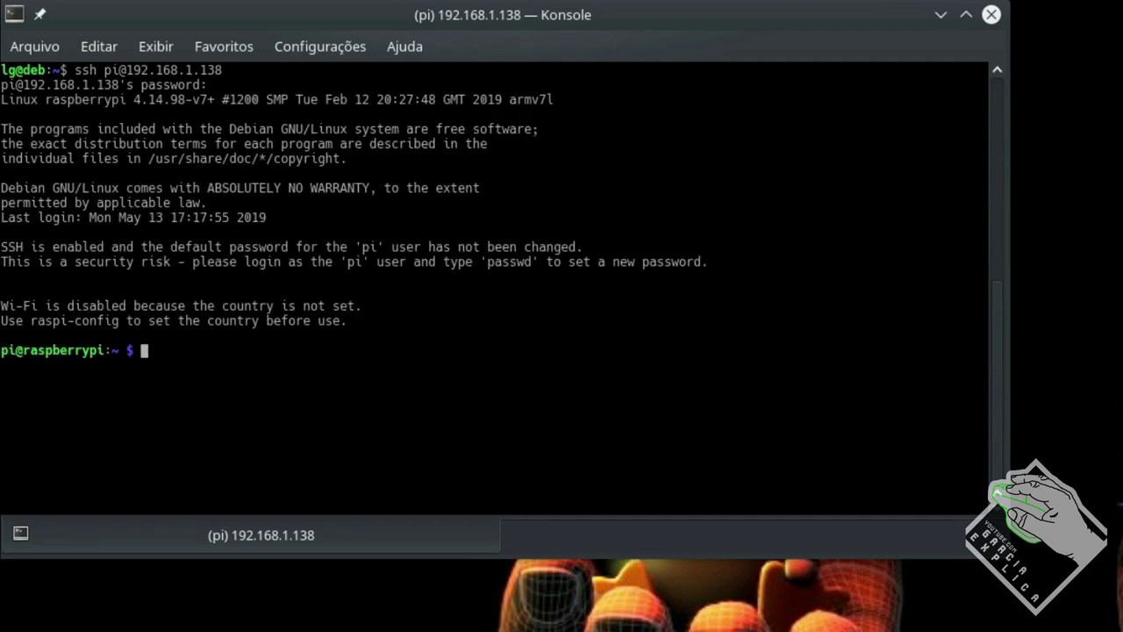
type("pwd")
key("Return")
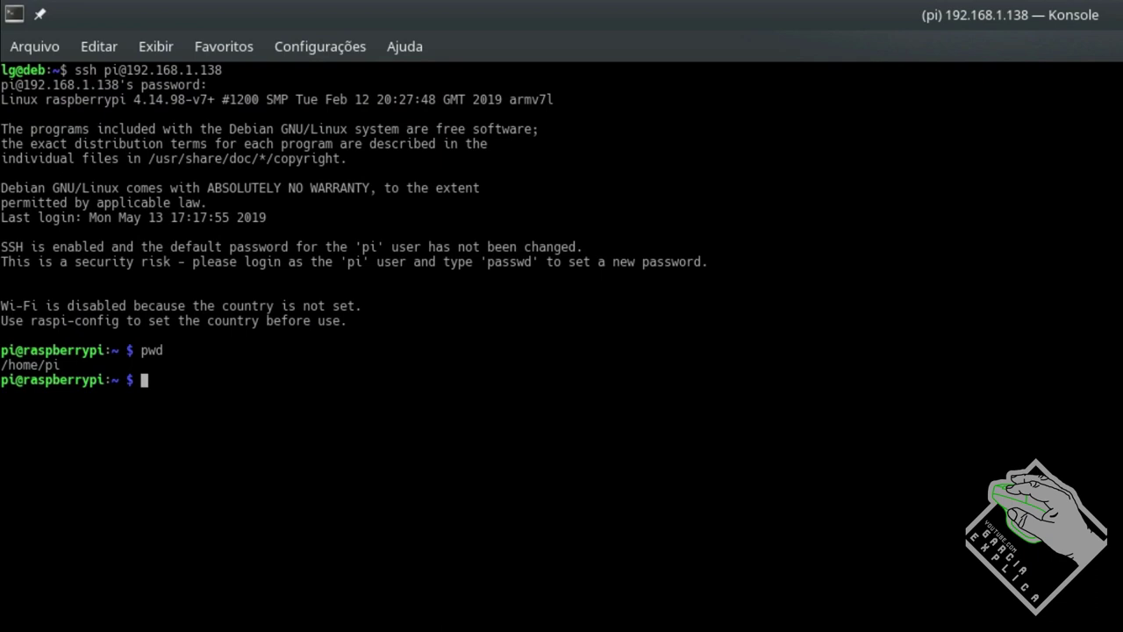
- Run sudo apt-get update && upgrade && dist-upgrade on the Raspberry Pi
type("sudo apt-g")
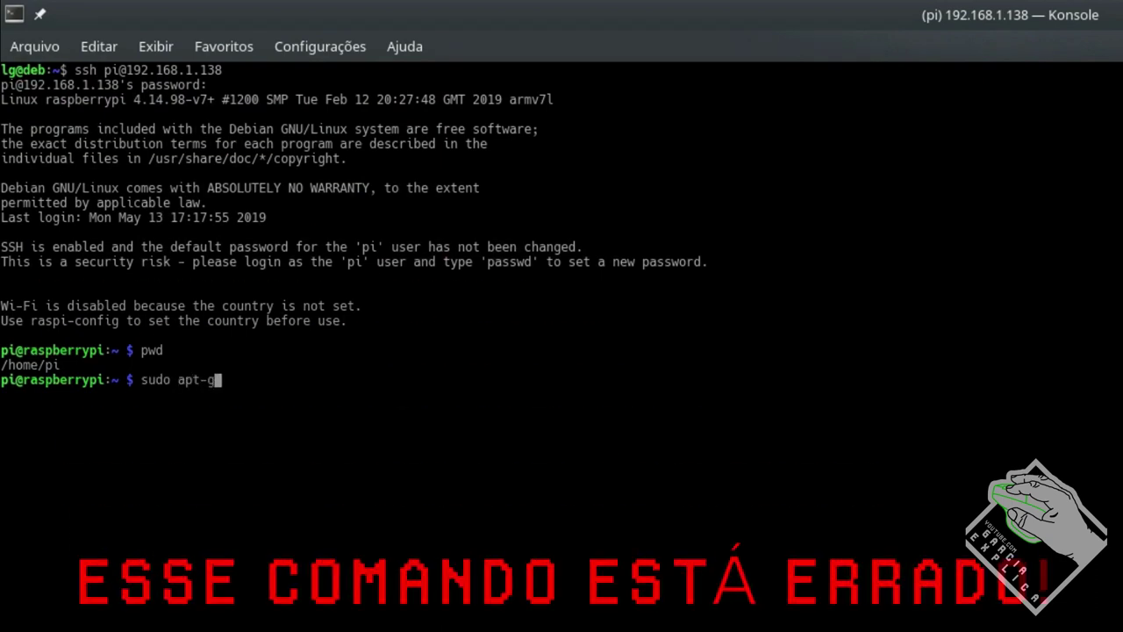
type("et update && u")
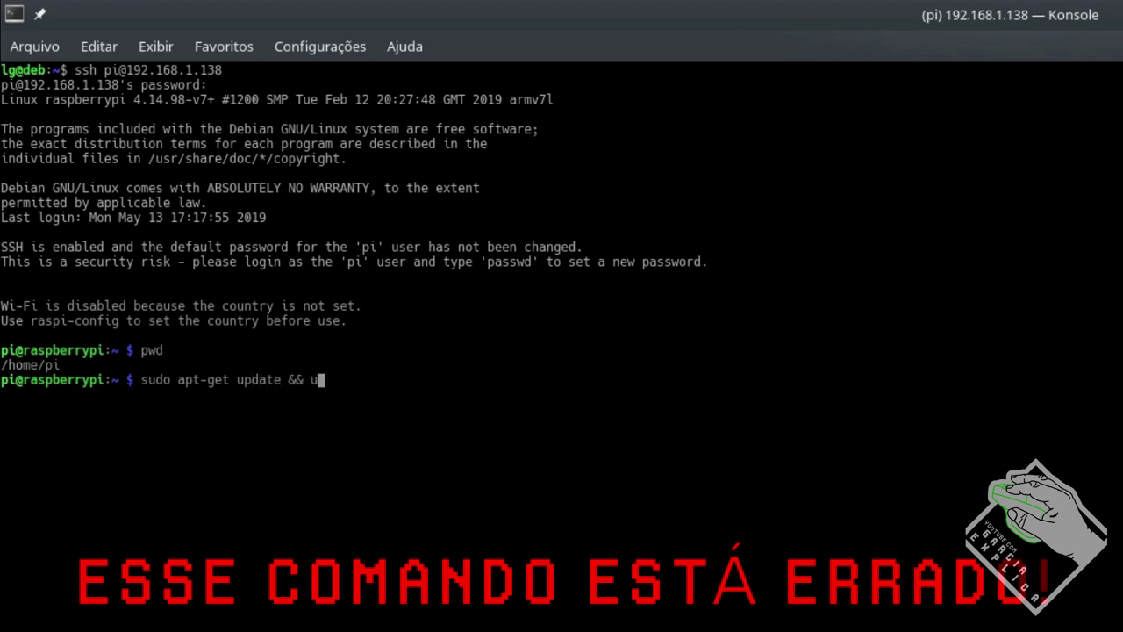
type("pgrade && dist")
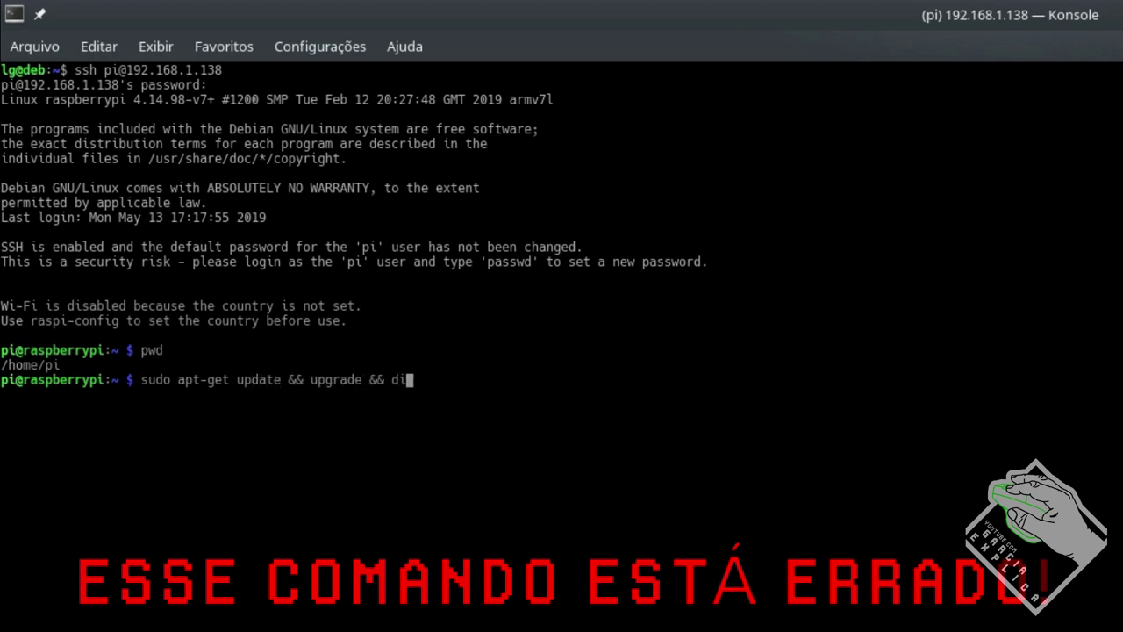
type("-upgrade")
key("Return")
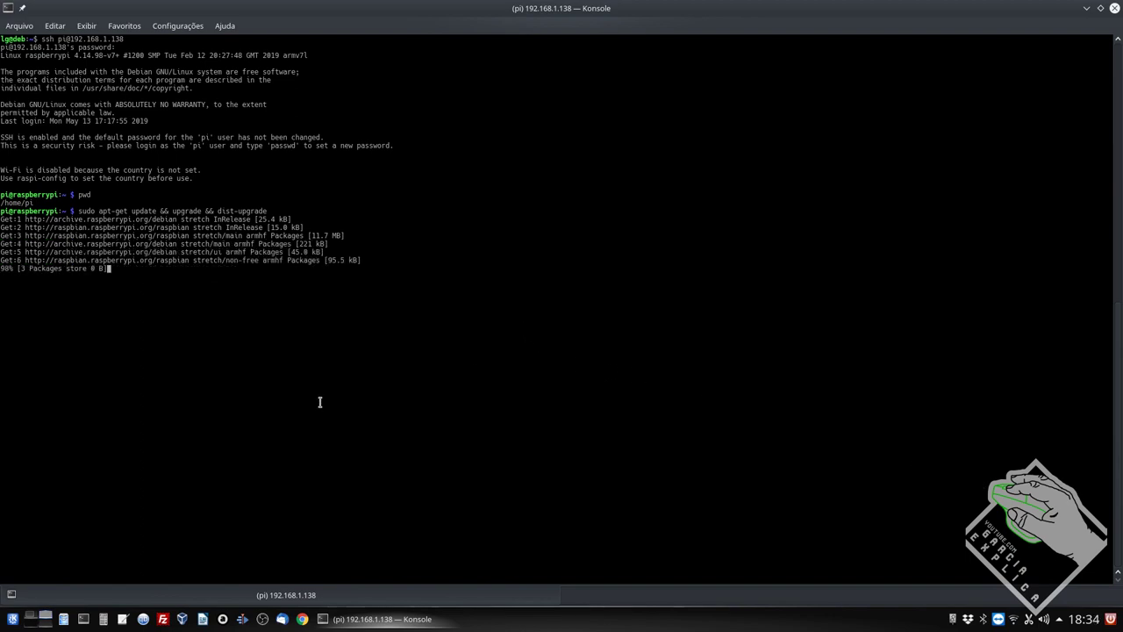
- In Dolphin, browse to the Youtube/Site/Webserver folder and open instrucao.txt in Kate
left_click(63, 619)
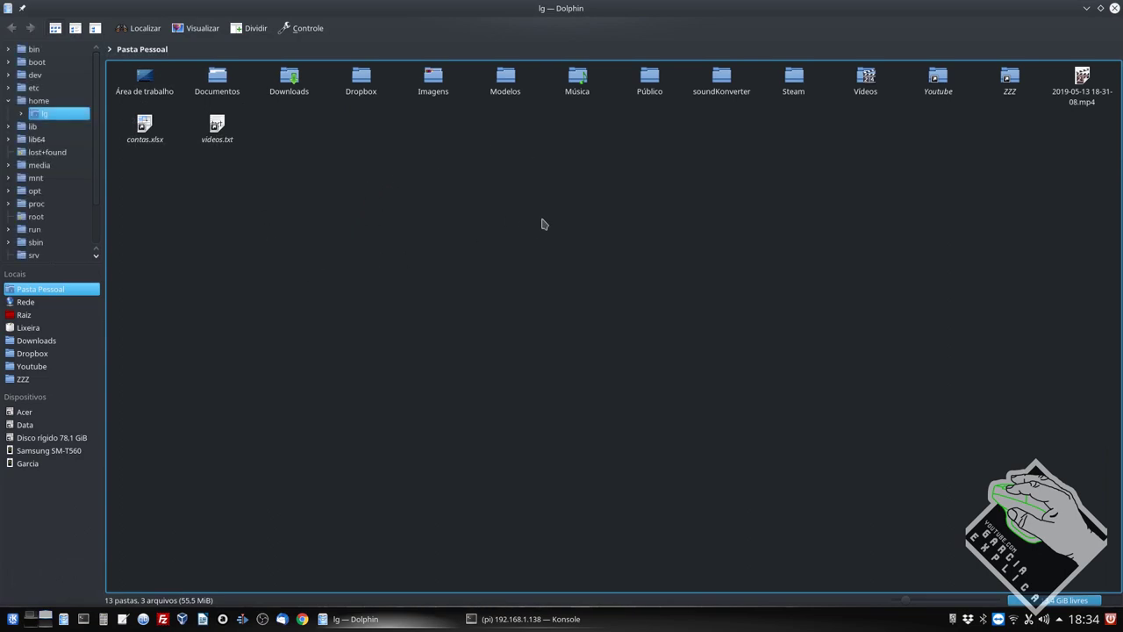
double_click(937, 84)
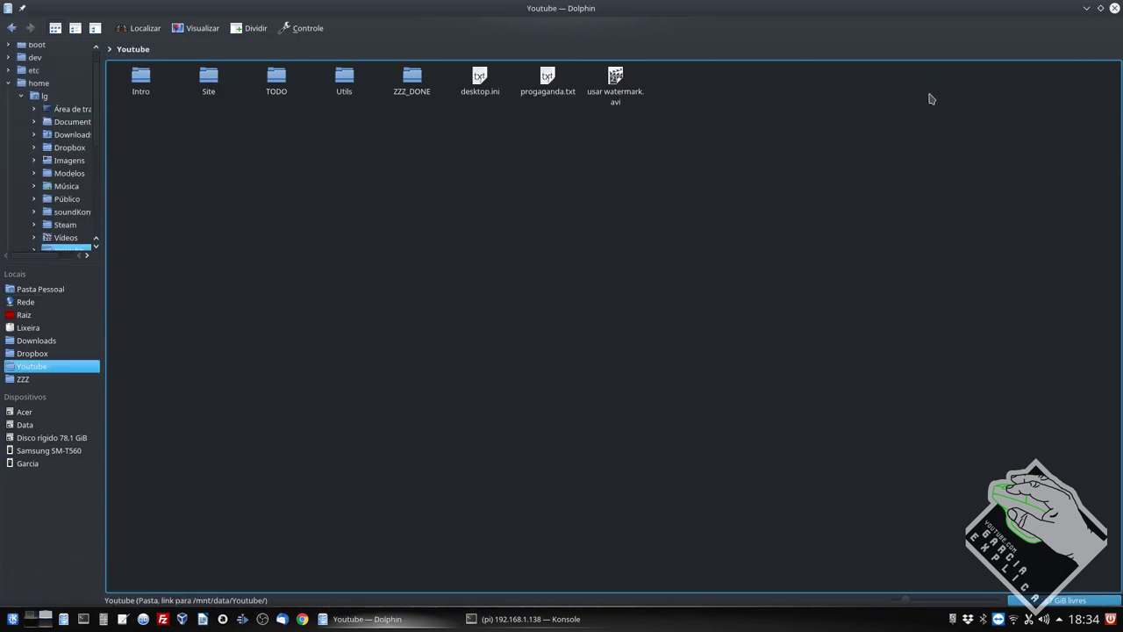
double_click(210, 81)
left_click(209, 87)
double_click(210, 94)
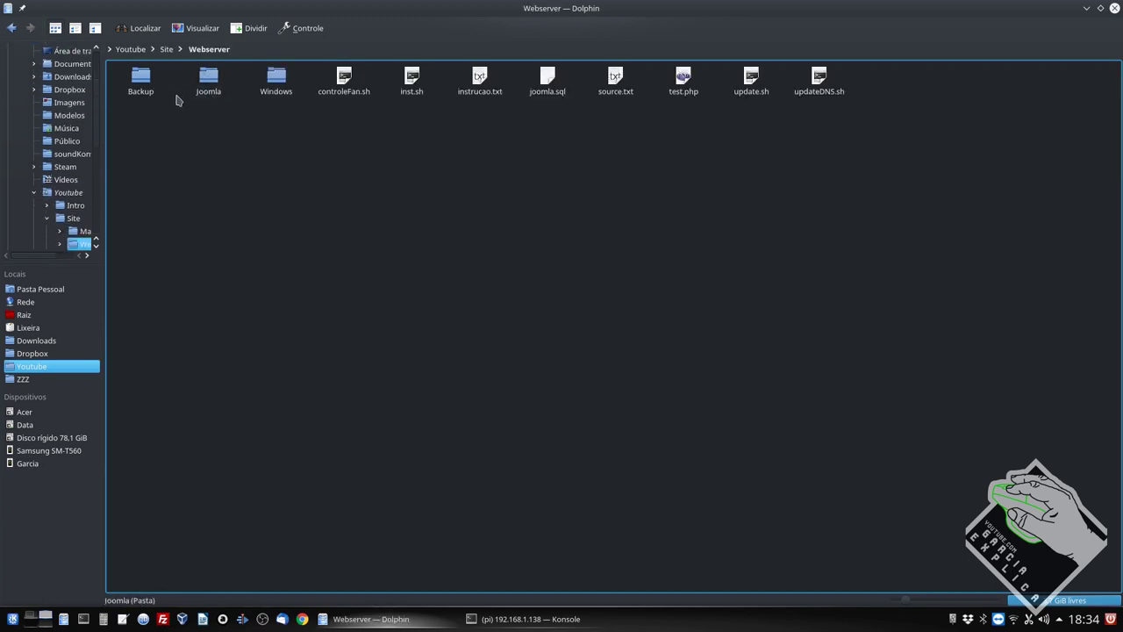
key("BackSpace")
double_click(145, 99)
key("BackSpace")
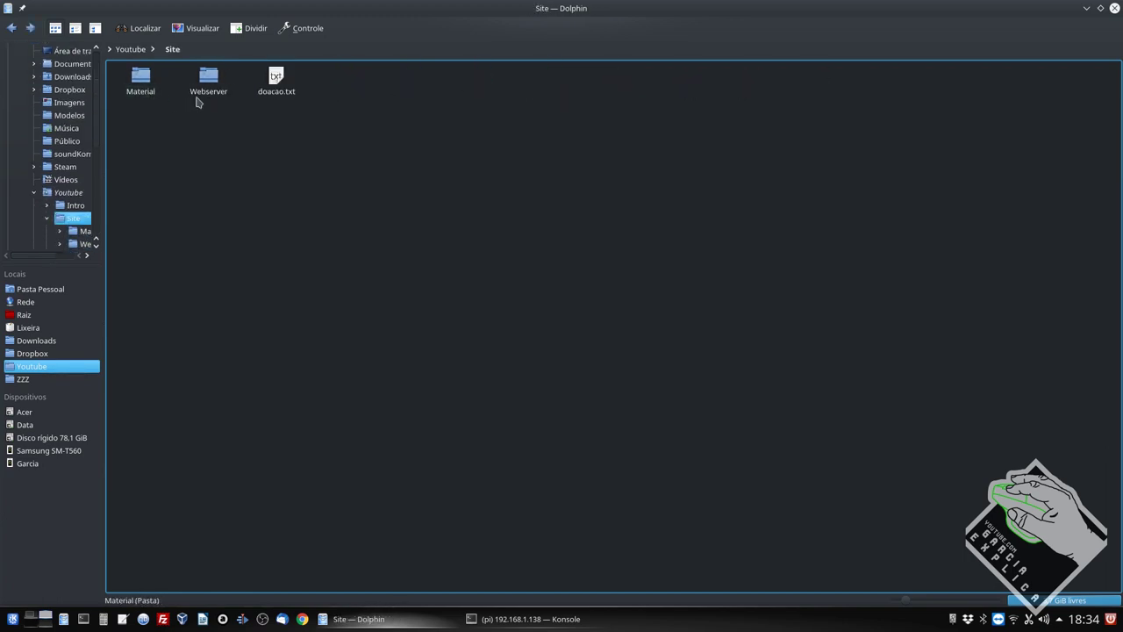
double_click(200, 102)
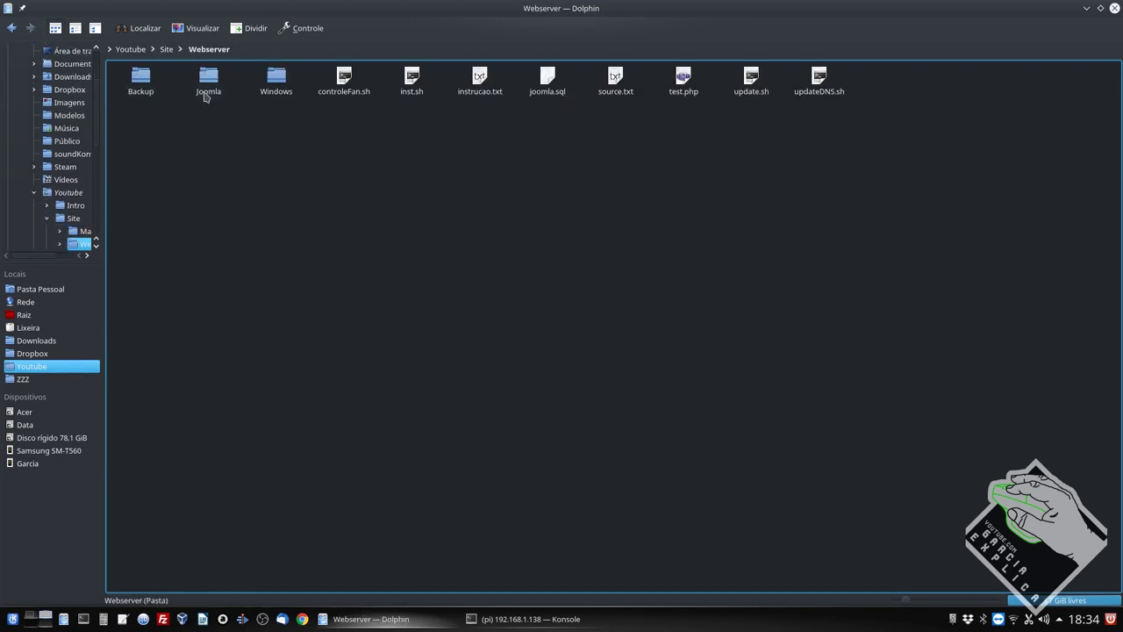
left_click(489, 100)
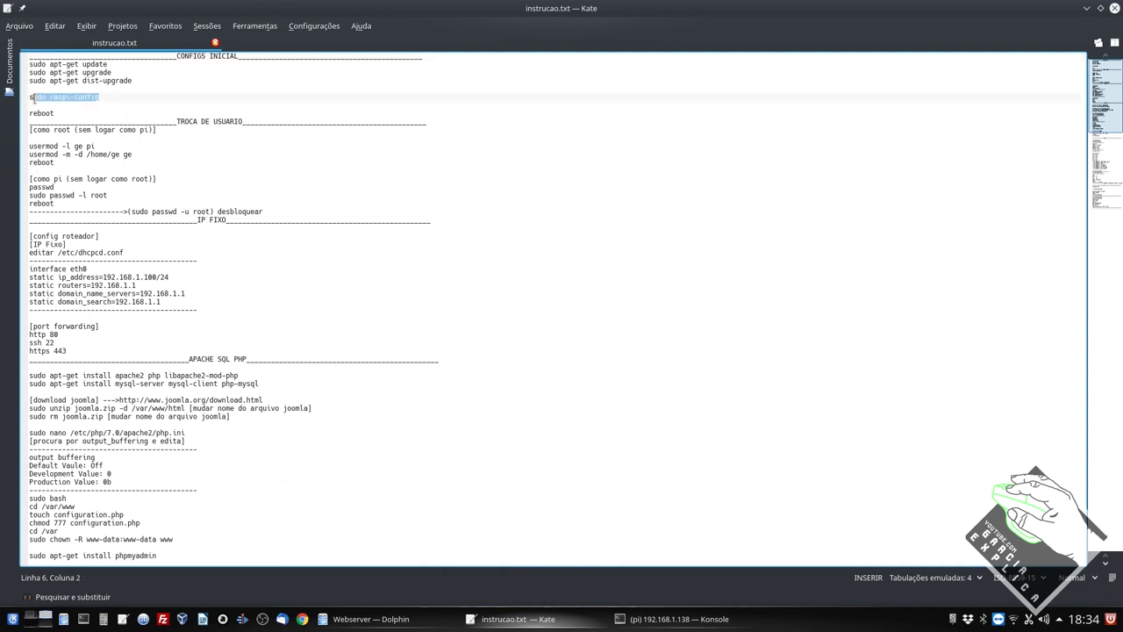
- Review the sudo raspi-config line under CONFIGS INICIAL in the notes, and return to the Konsole SSH session
left_click(165, 87)
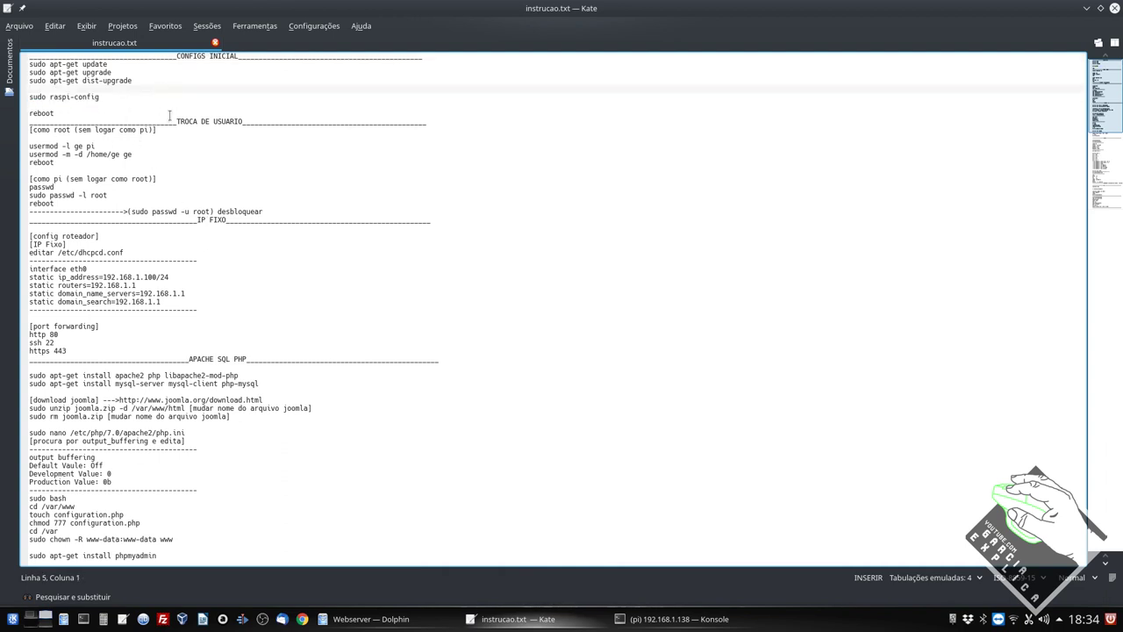
left_click(150, 98)
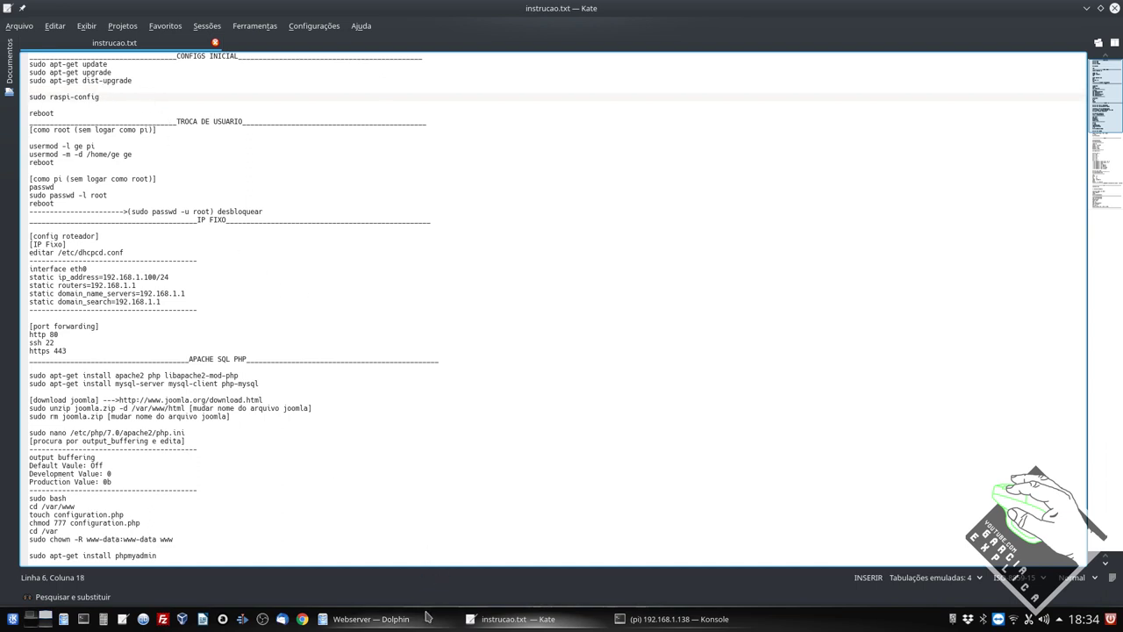
mouse_move(422, 622)
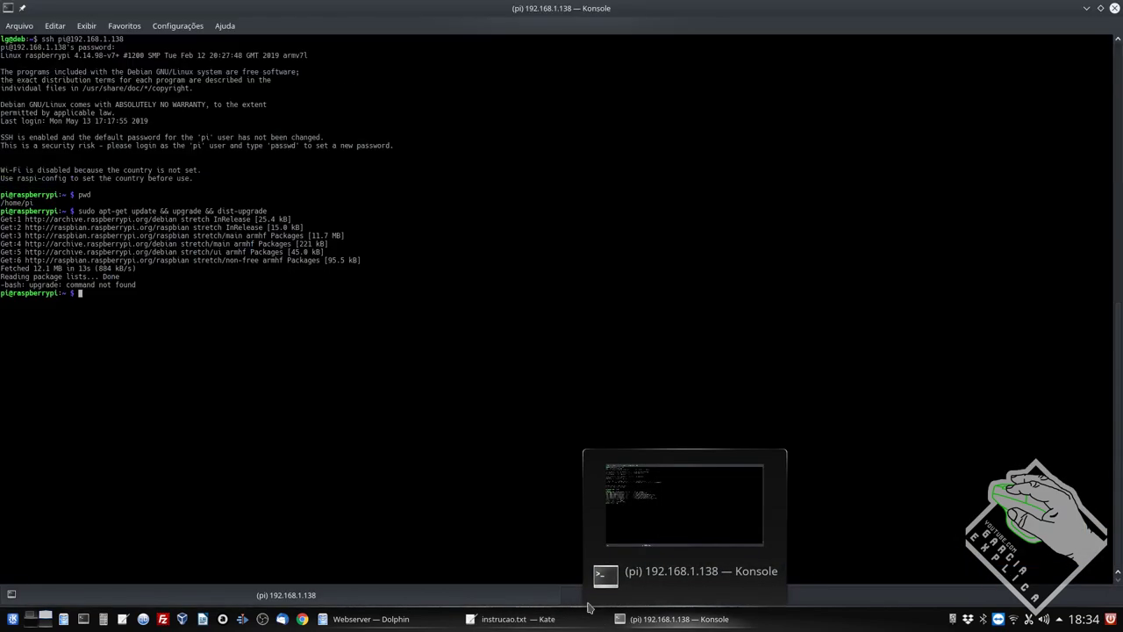
left_click(590, 607)
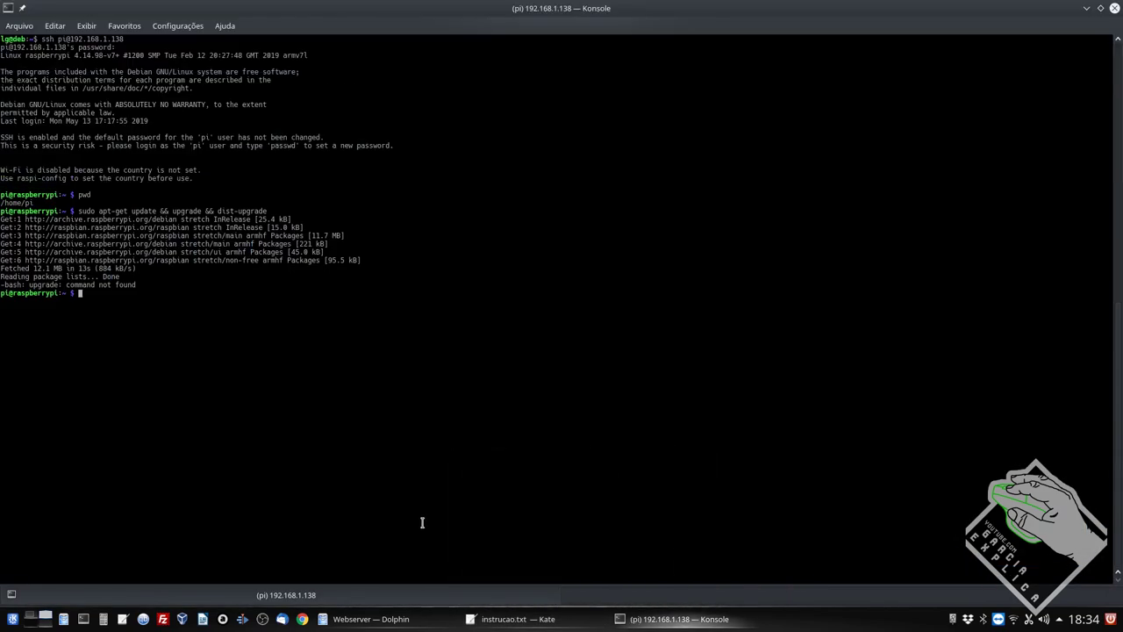